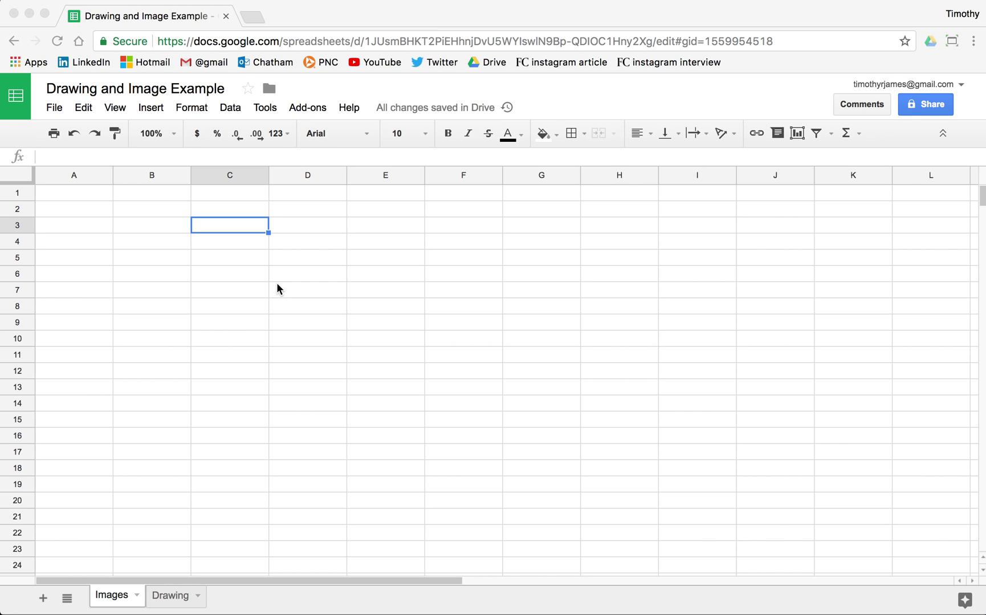
# - Upload the Clippy jpg from the Desktop into cell A2 of the Images sheet
pyautogui.click(94, 205)
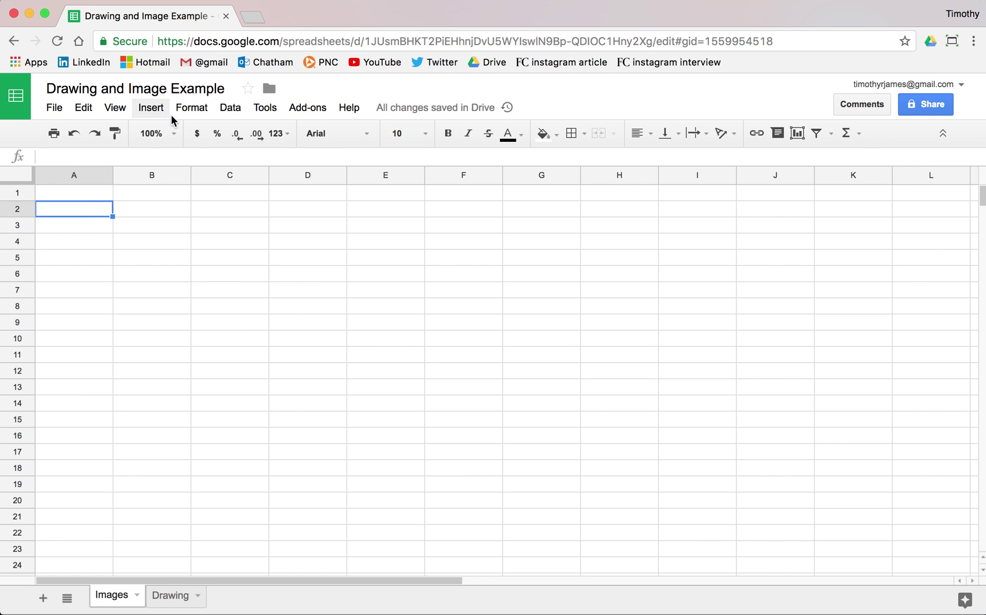
pyautogui.click(149, 108)
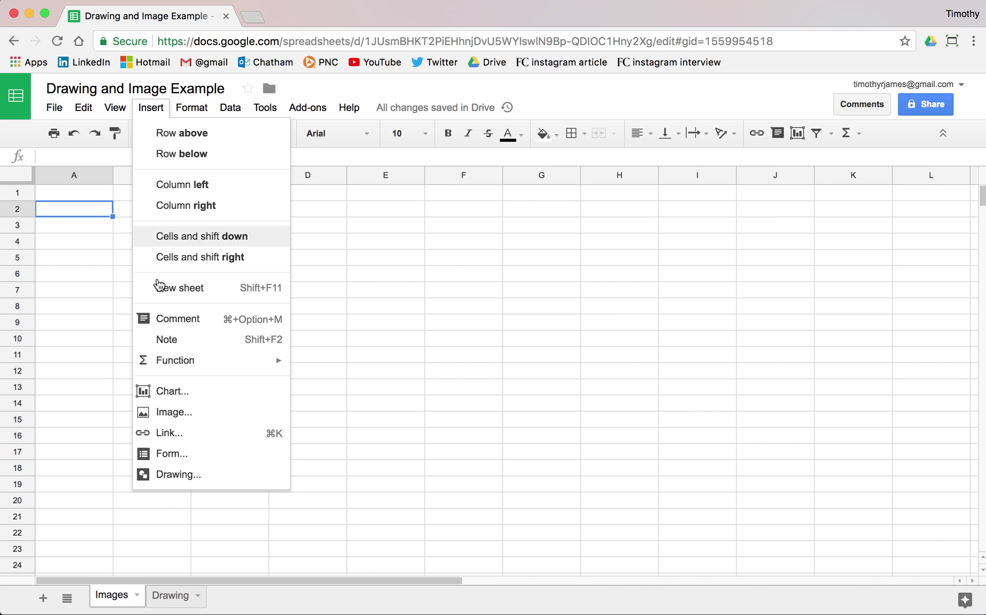
pyautogui.click(208, 420)
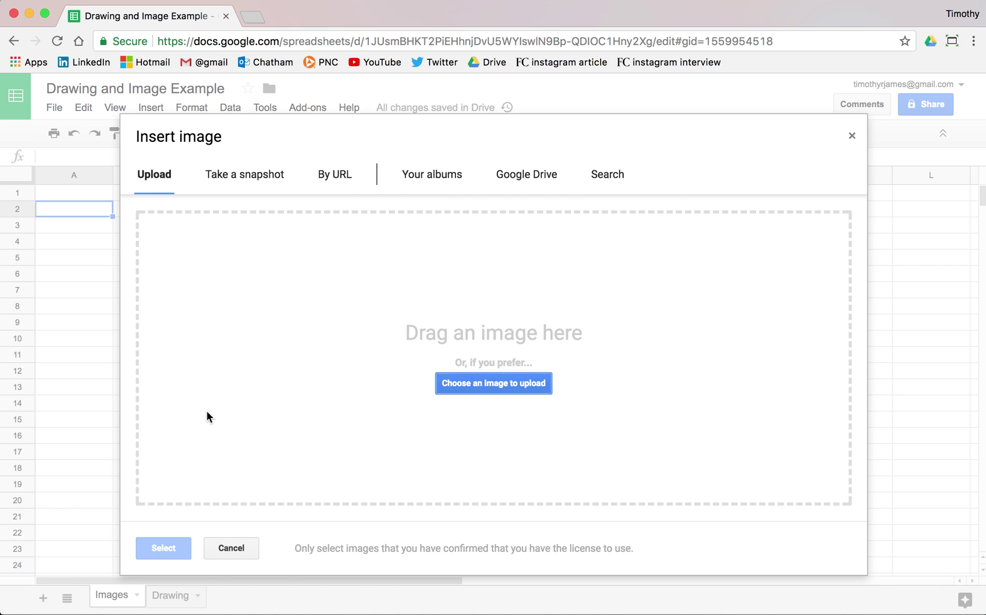
pyautogui.click(506, 386)
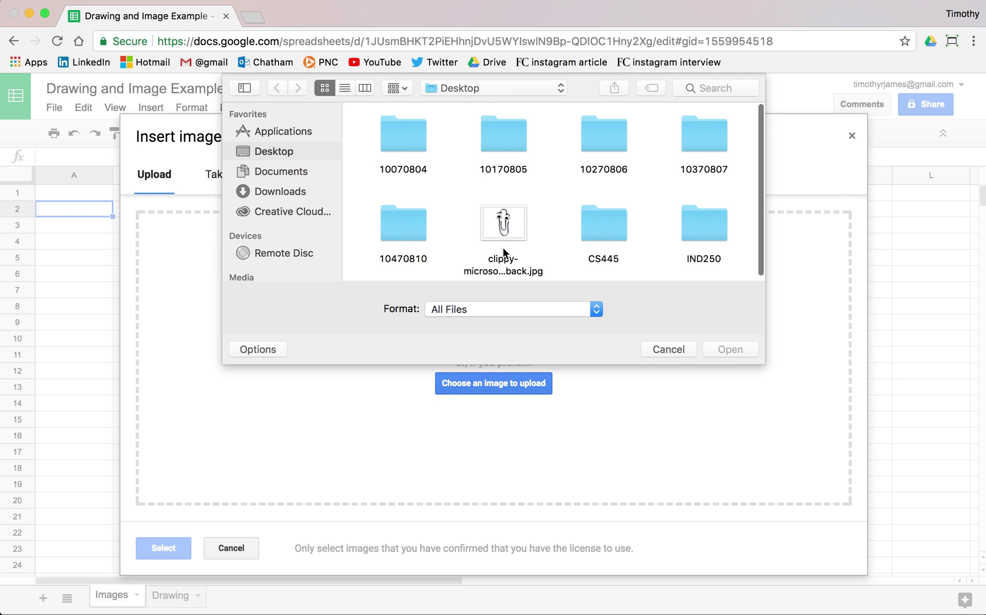
pyautogui.click(509, 231)
pyautogui.click(729, 350)
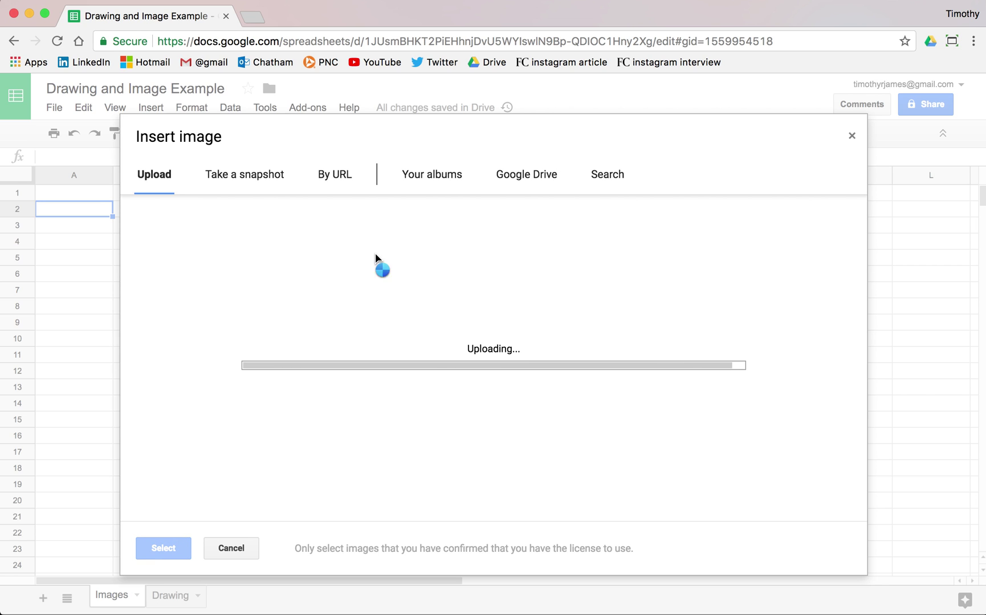
pyautogui.moveTo(178, 259); pyautogui.dragTo(462, 261)
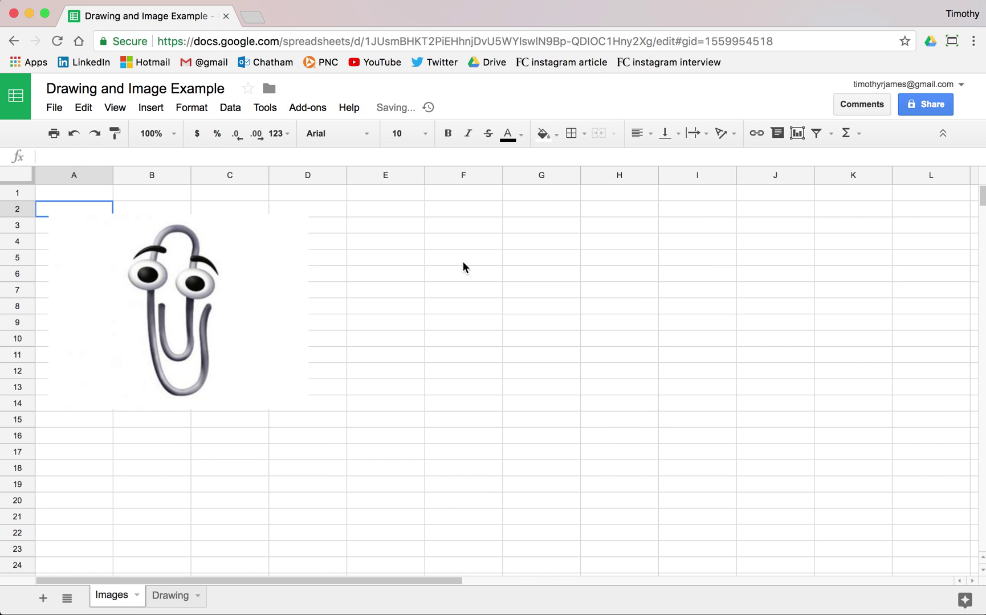
# - Move the Clippy image over columns E–H and enlarge it by its corner
pyautogui.click(462, 259)
pyautogui.click(180, 263)
pyautogui.moveTo(179, 263); pyautogui.dragTo(646, 269)
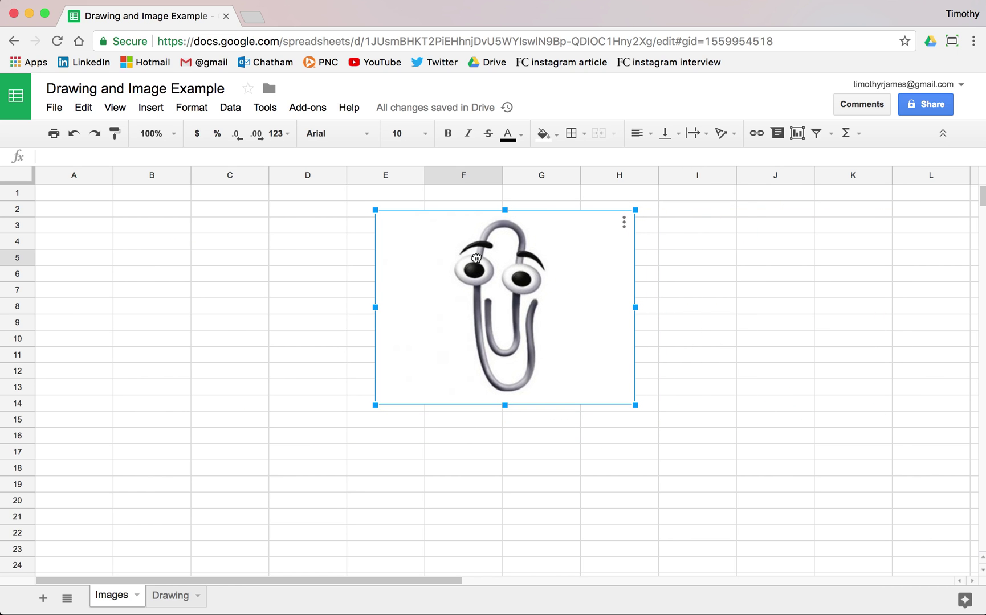
pyautogui.click(623, 223)
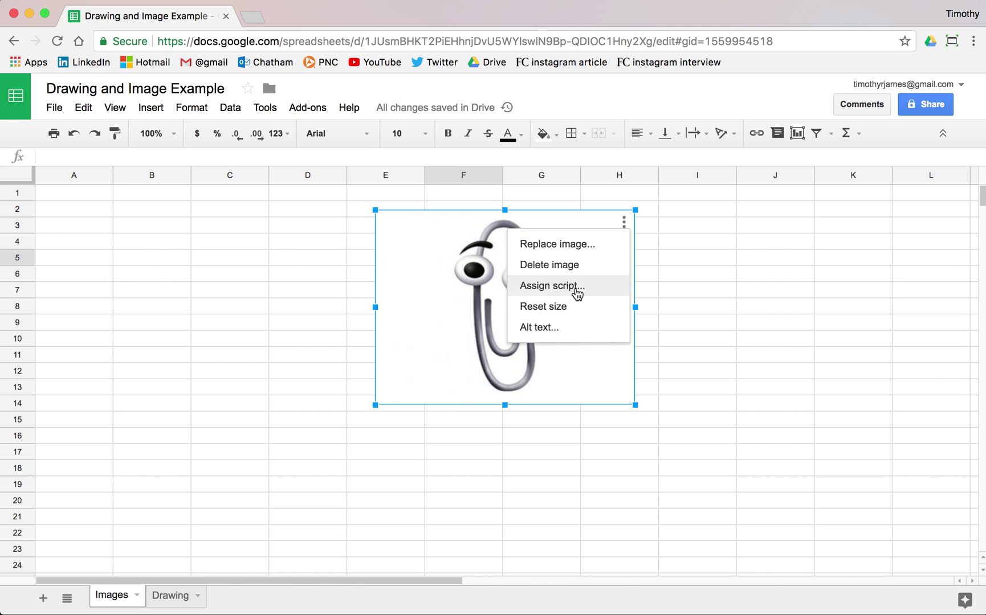
pyautogui.click(423, 289)
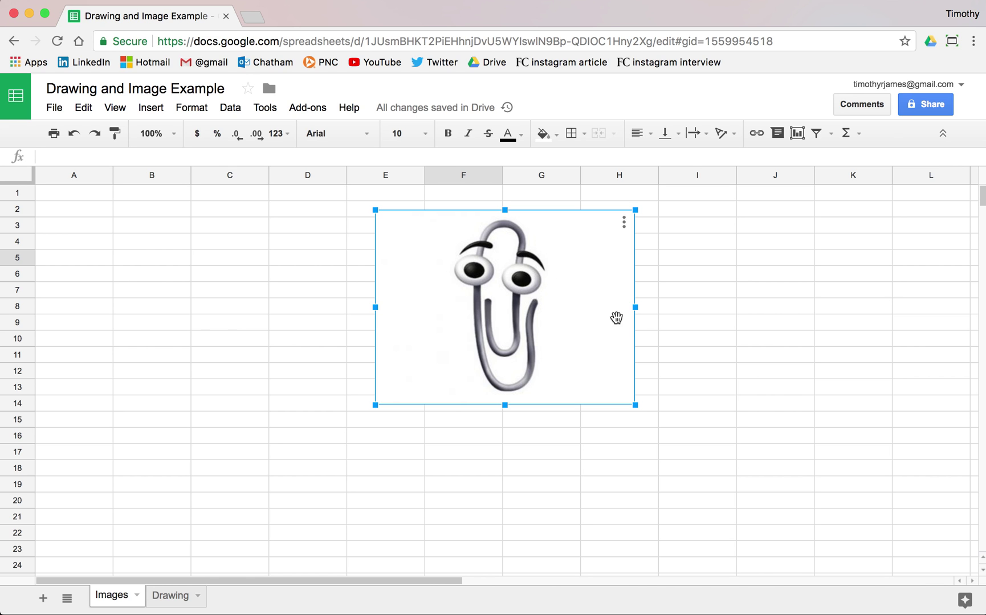
pyautogui.moveTo(636, 408); pyautogui.dragTo(770, 453)
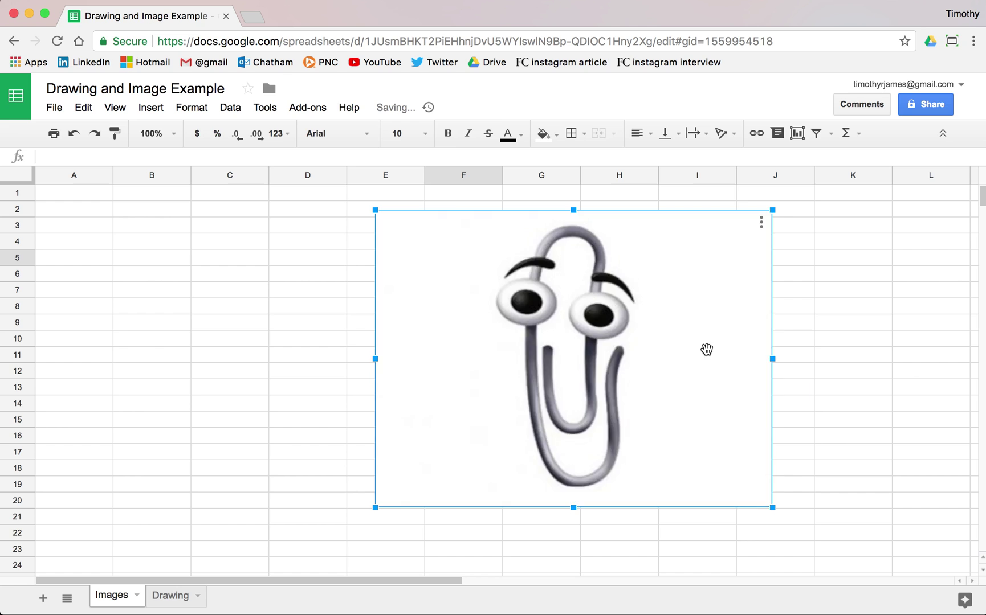
# - Reset the Clippy image to its original size and nudge it slightly lower
pyautogui.click(873, 258)
pyautogui.click(661, 267)
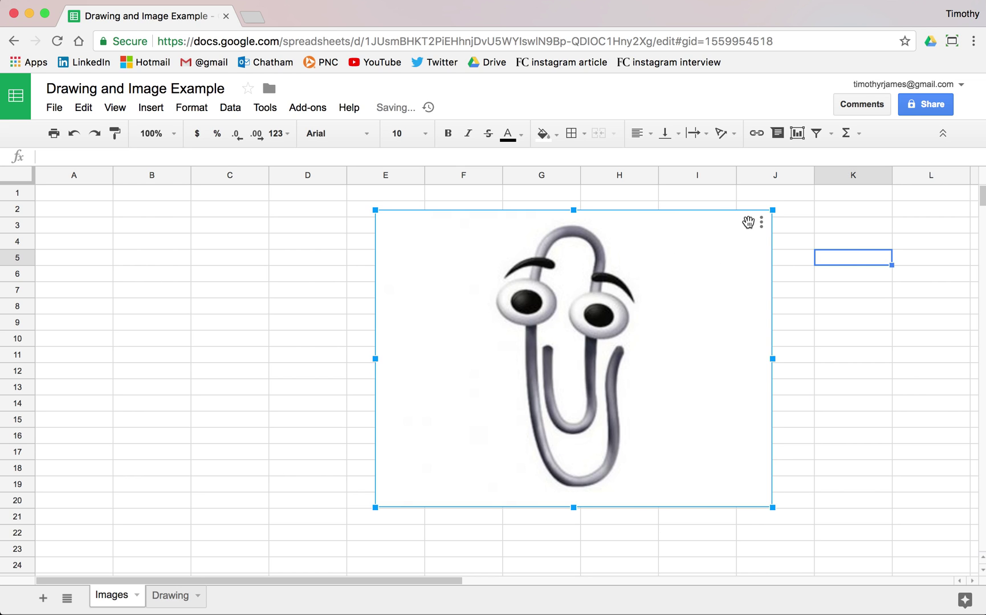
pyautogui.click(763, 223)
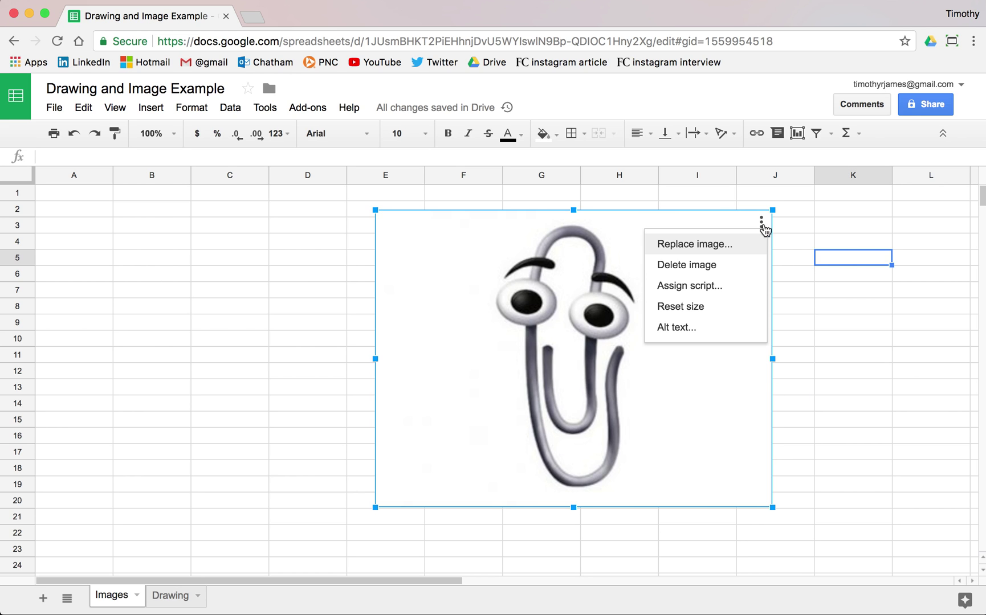
pyautogui.click(705, 304)
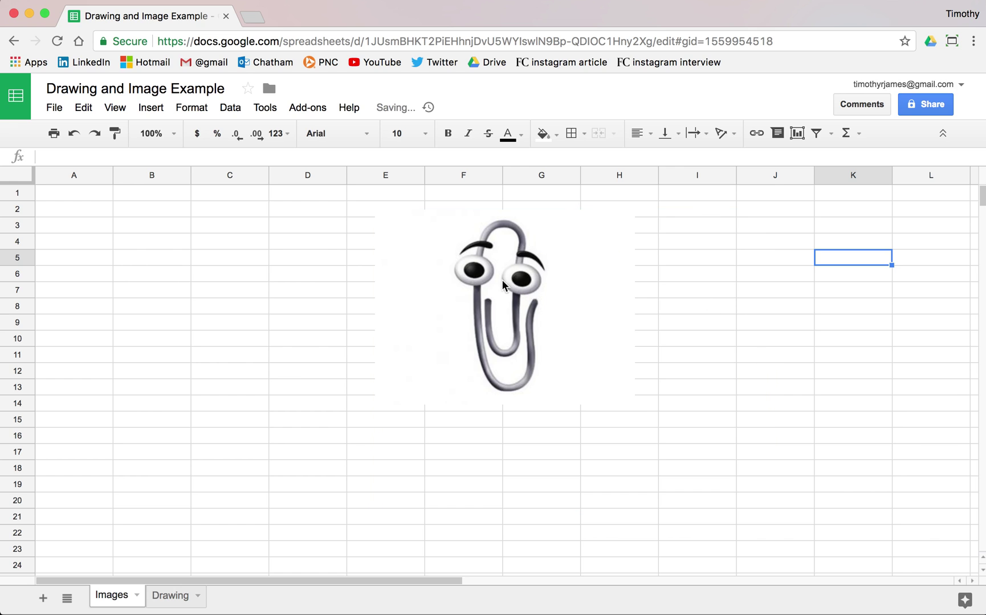
pyautogui.click(259, 286)
pyautogui.click(516, 268)
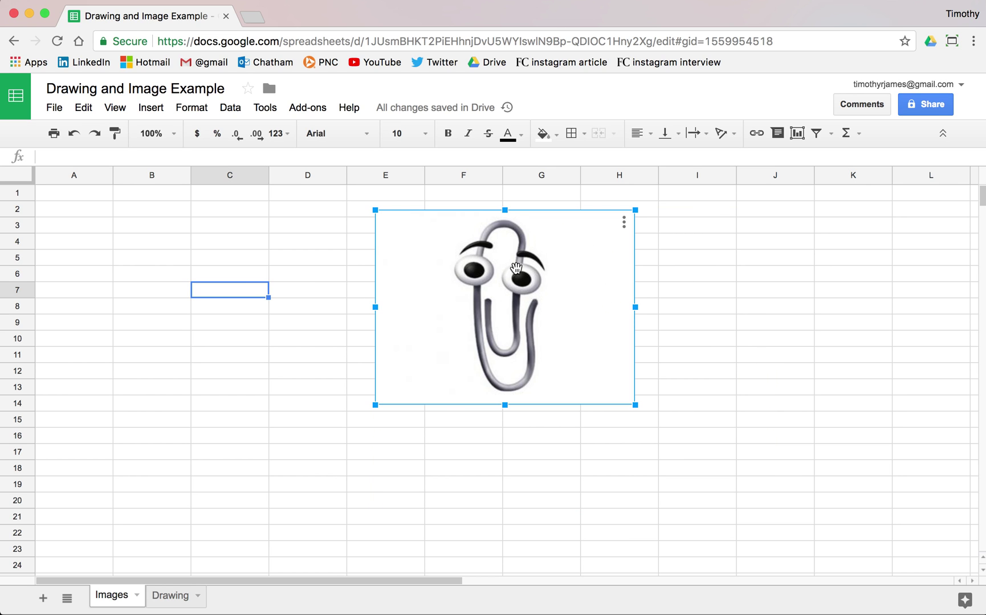
pyautogui.moveTo(516, 268); pyautogui.dragTo(513, 301)
pyautogui.click(212, 244)
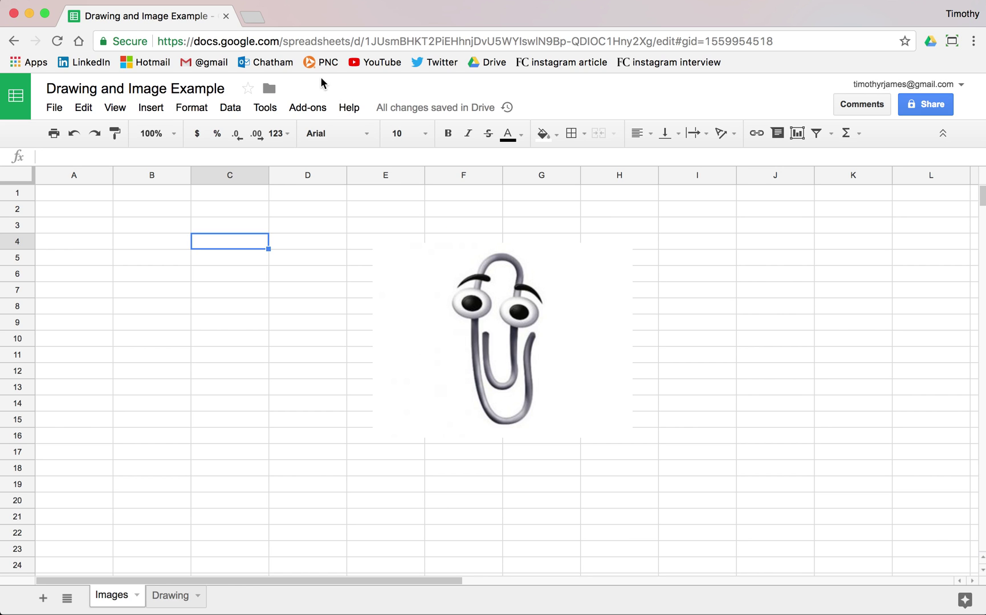
# - Search Google Images for 'taco' in a new browser tab
pyautogui.click(254, 18)
pyautogui.write('taco')
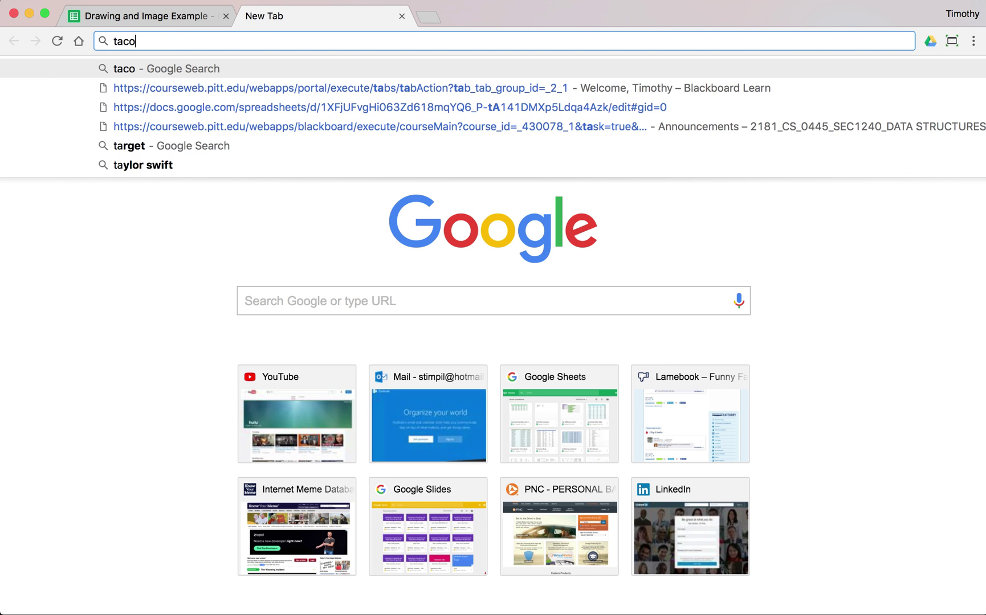
pyautogui.press('Return')
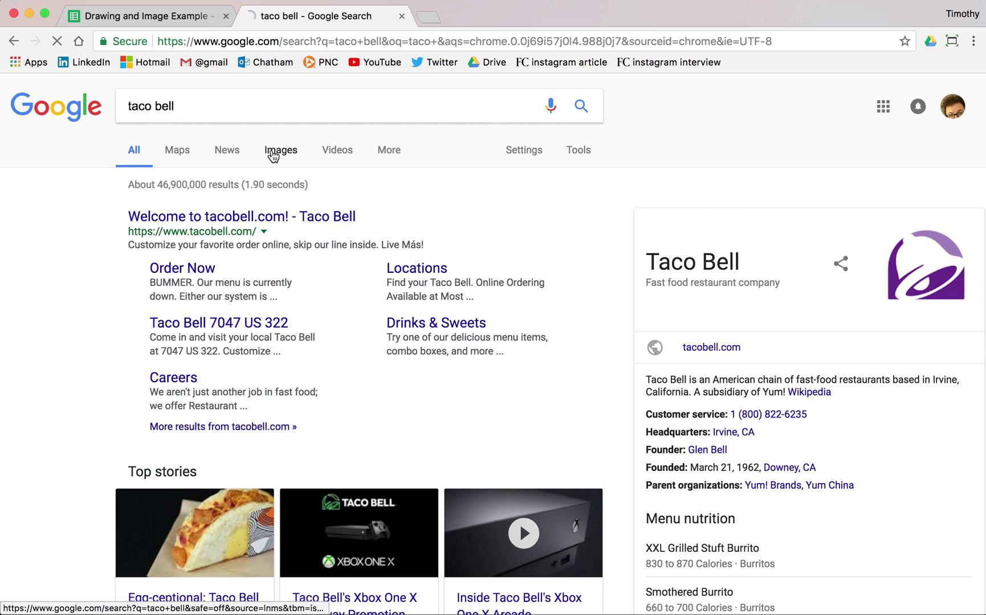
pyautogui.click(271, 154)
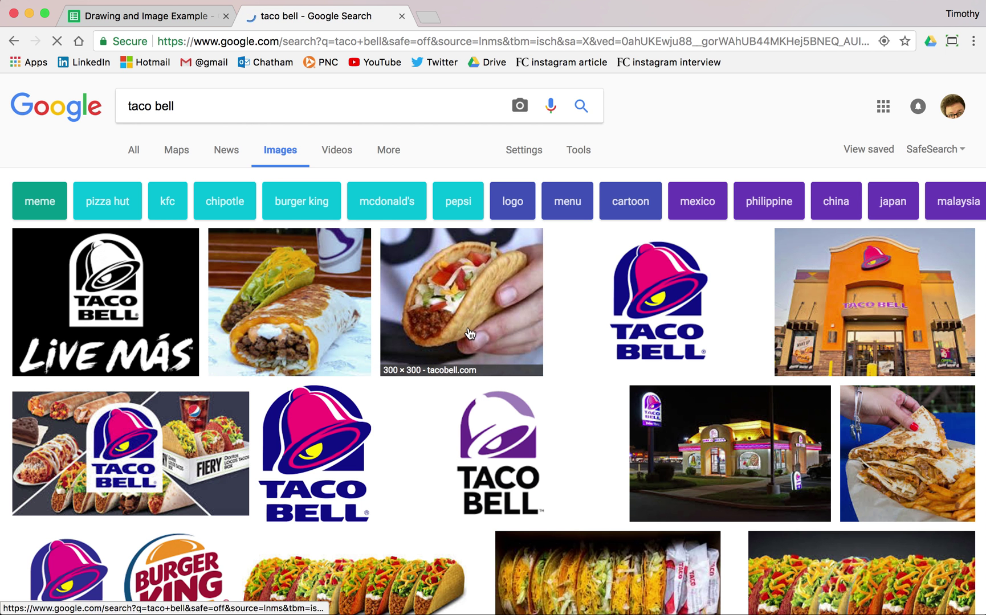
pyautogui.click(445, 275)
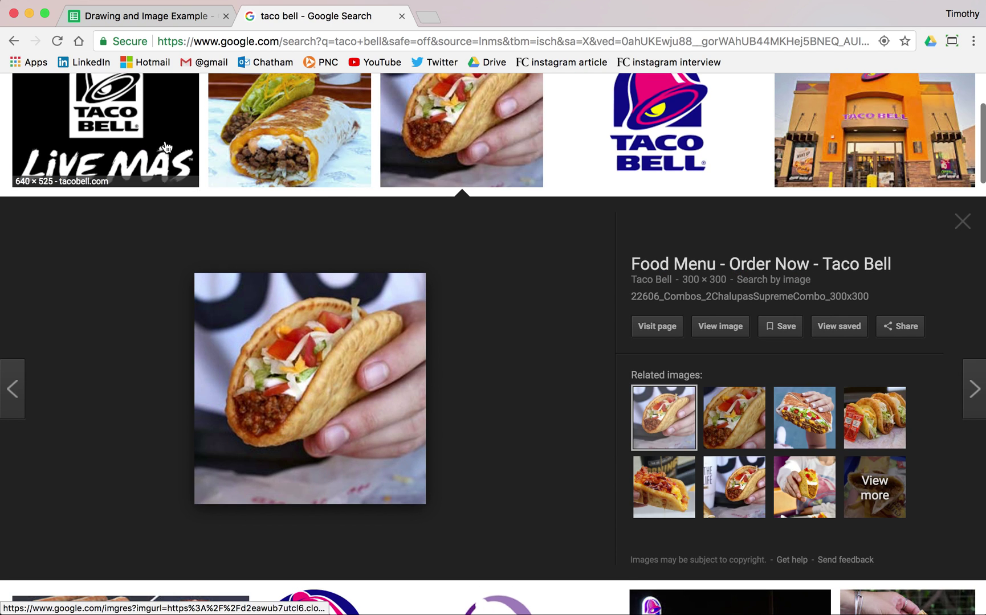
pyautogui.scroll(3, 168, 126)
pyautogui.doubleClick(168, 106)
pyautogui.press('BackSpace')
pyautogui.press('BackSpace')
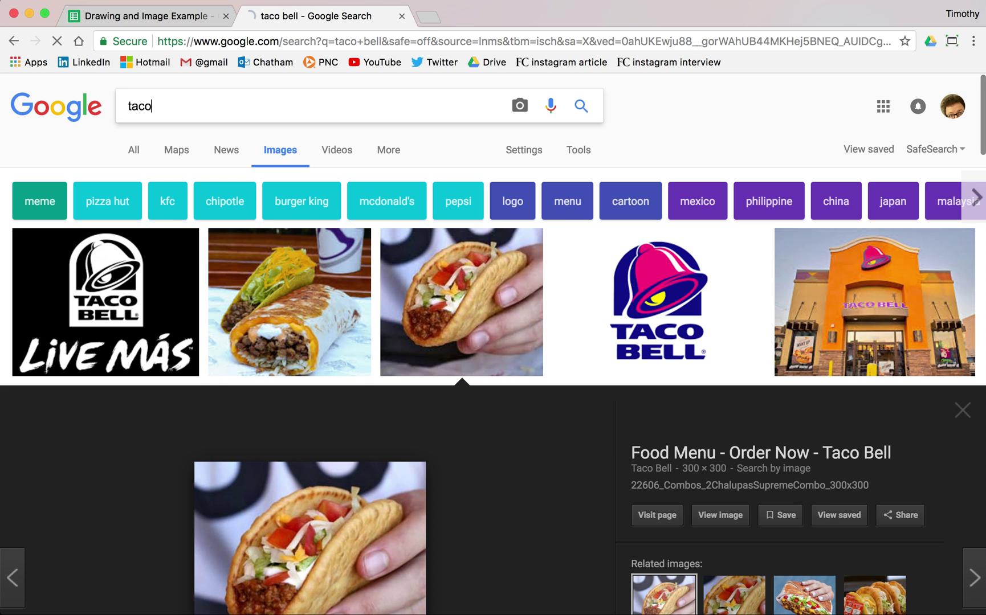
pyautogui.press('Return')
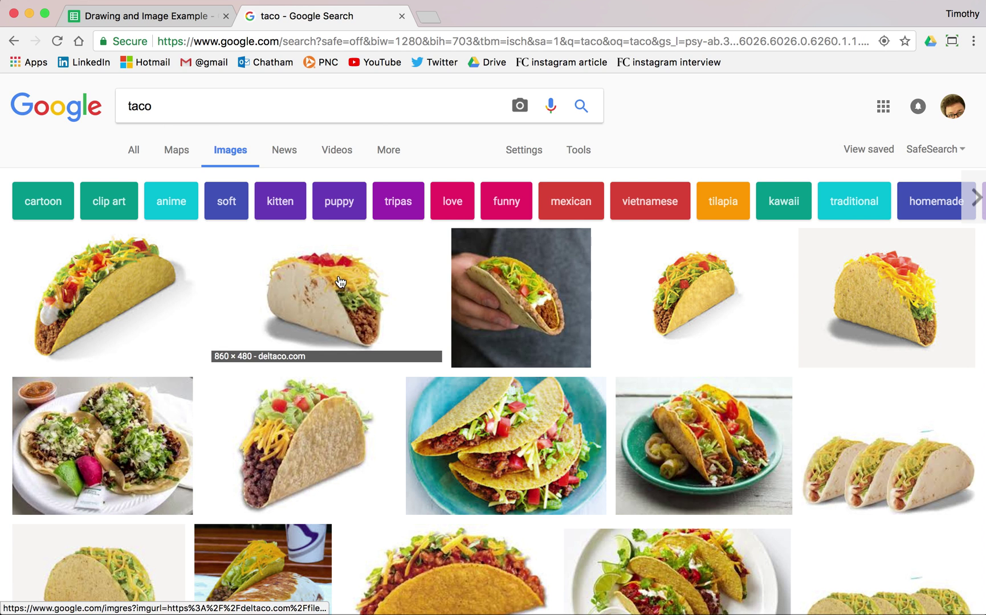
# - Copy the soft Del Taco picture's image address and return to the spreadsheet
pyautogui.click(341, 283)
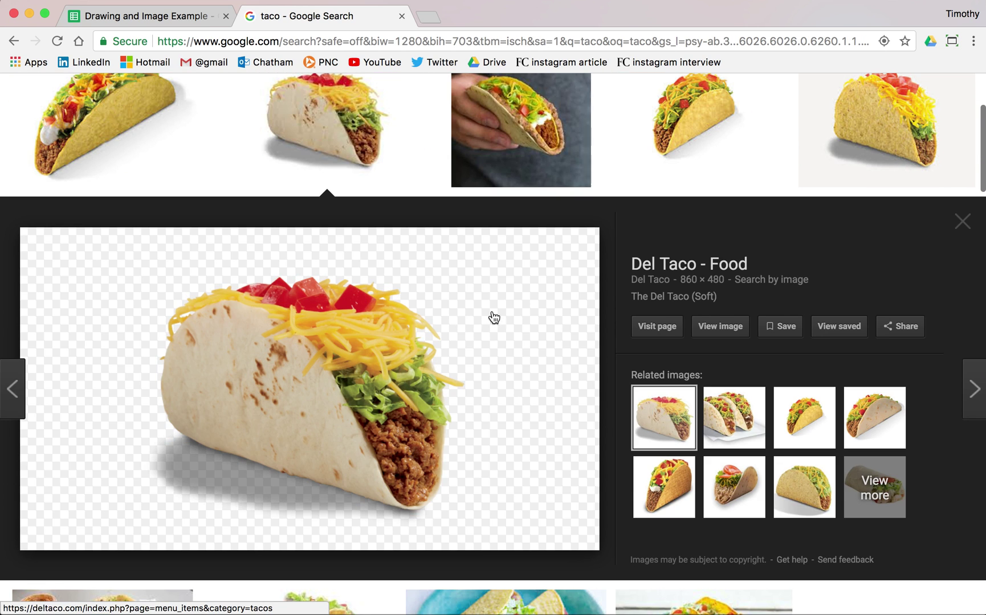
pyautogui.rightClick(374, 318)
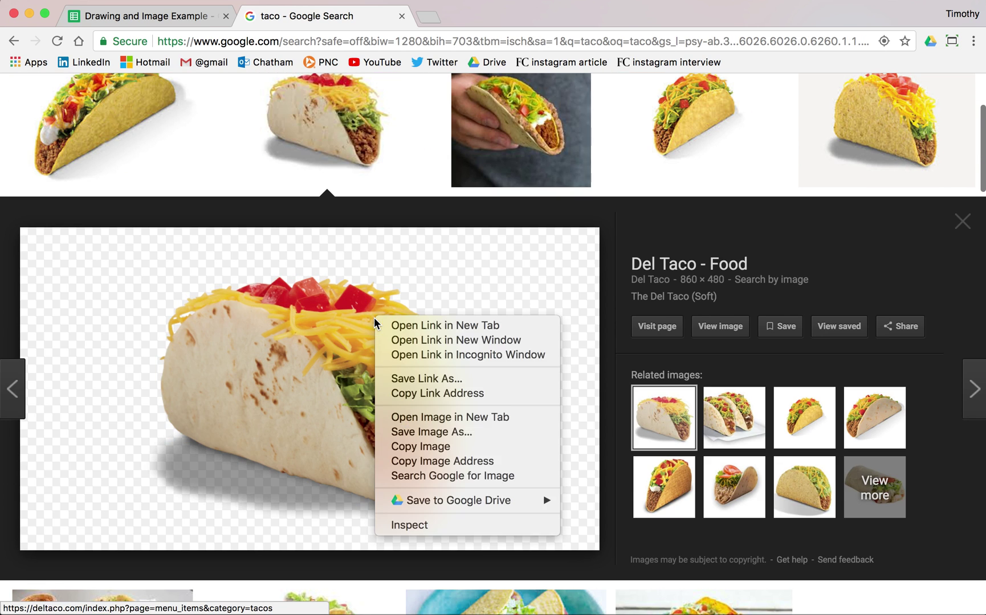
pyautogui.click(466, 462)
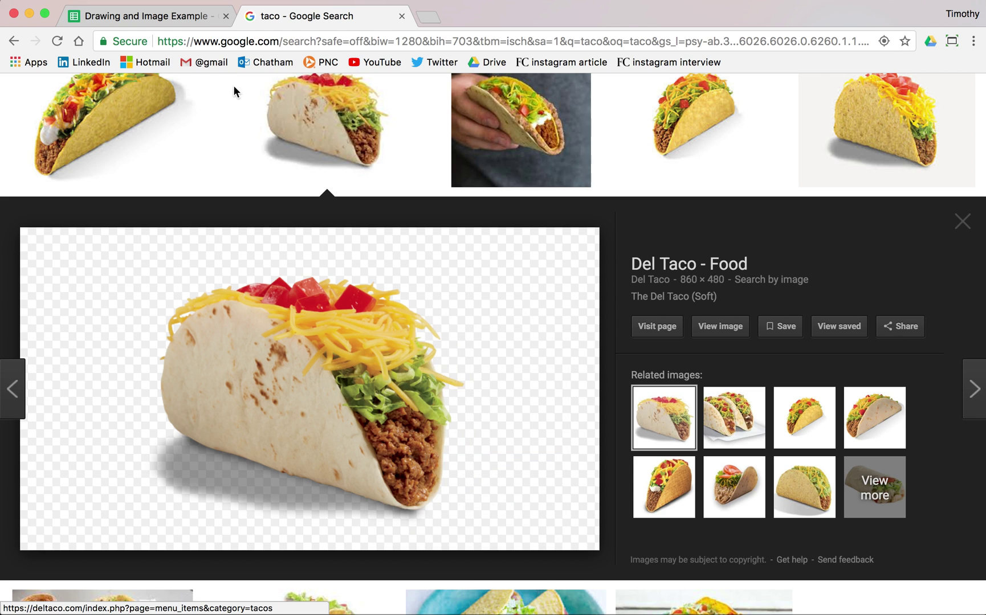
pyautogui.click(108, 17)
# - Insert the taco picture at cell D4 by pasting its image URL
pyautogui.click(286, 248)
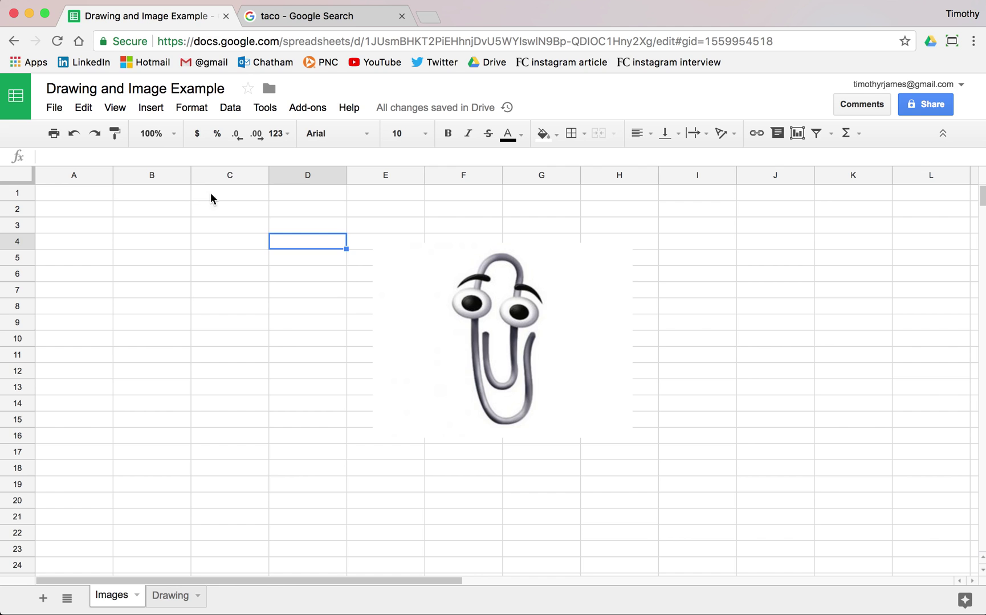
pyautogui.click(162, 109)
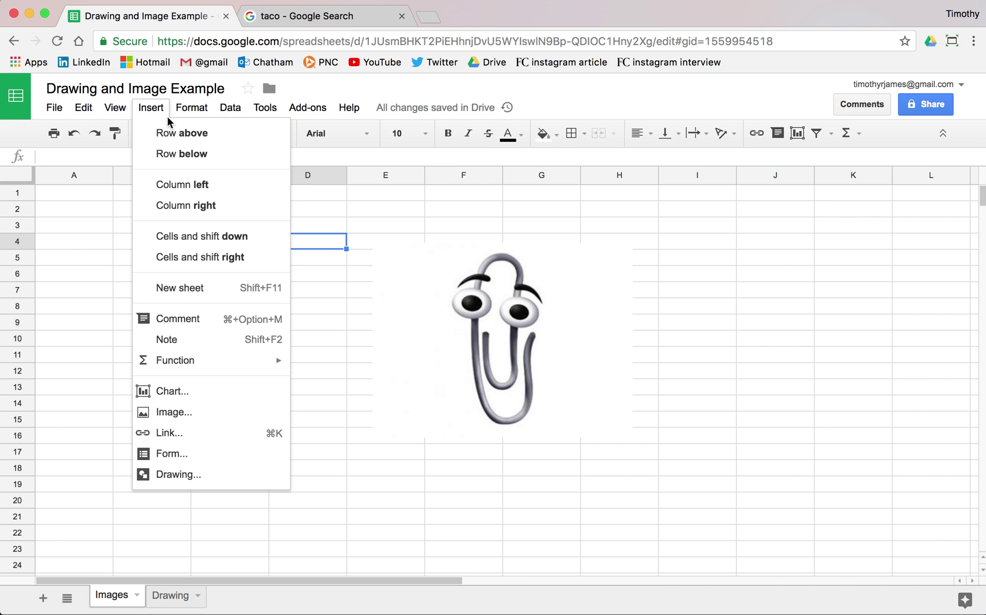
pyautogui.click(171, 412)
pyautogui.click(340, 176)
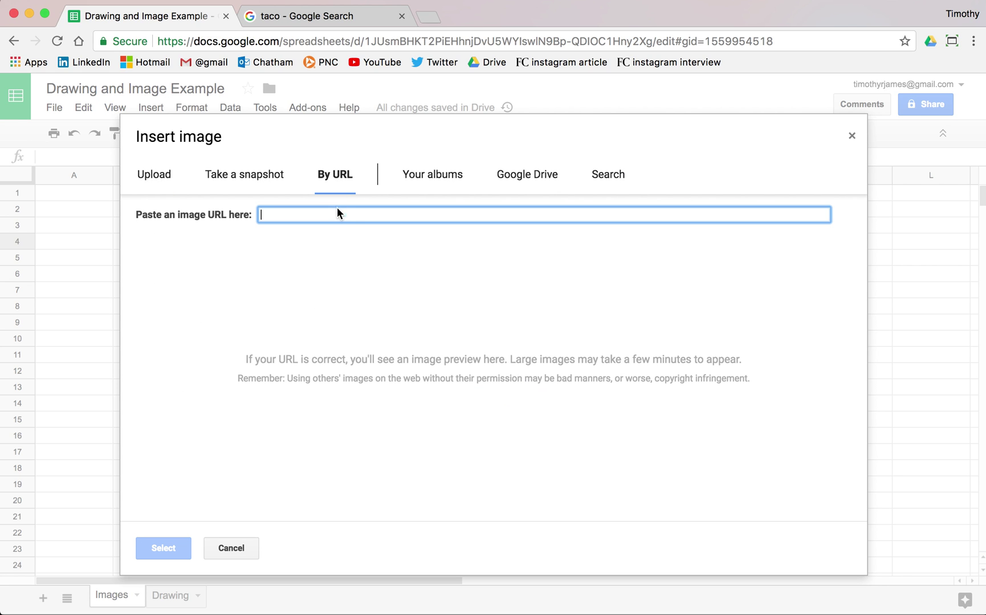
pyautogui.press('super+v')
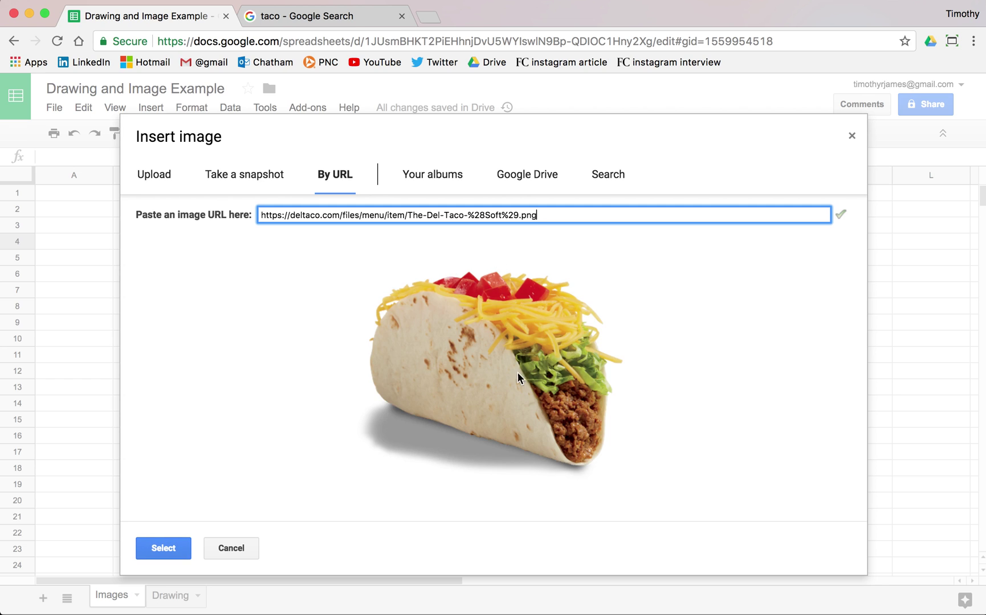
pyautogui.click(191, 550)
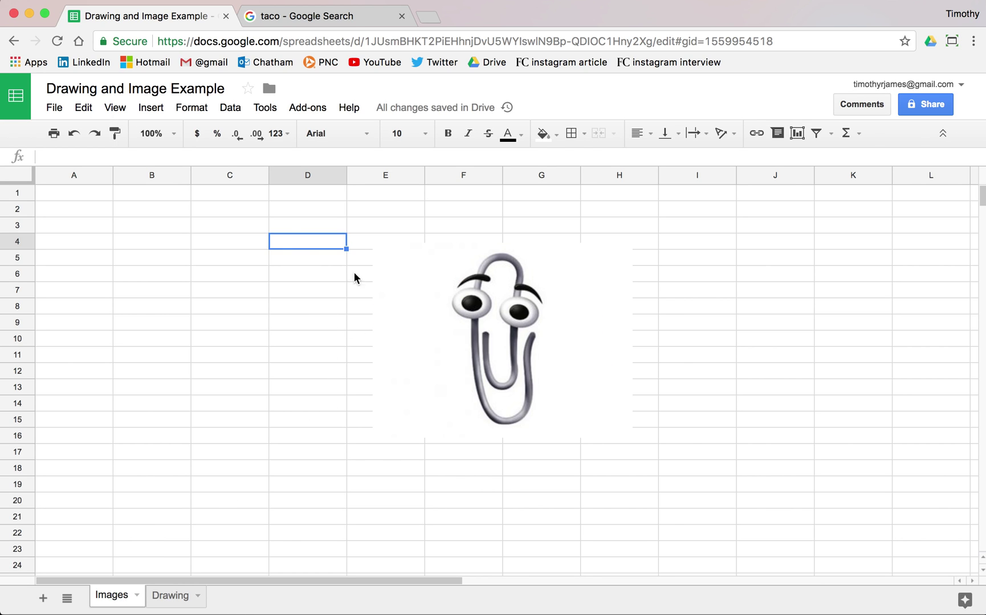
# - Shrink the taco image and move it into the top-left, around columns B–C
pyautogui.moveTo(589, 365); pyautogui.dragTo(354, 321)
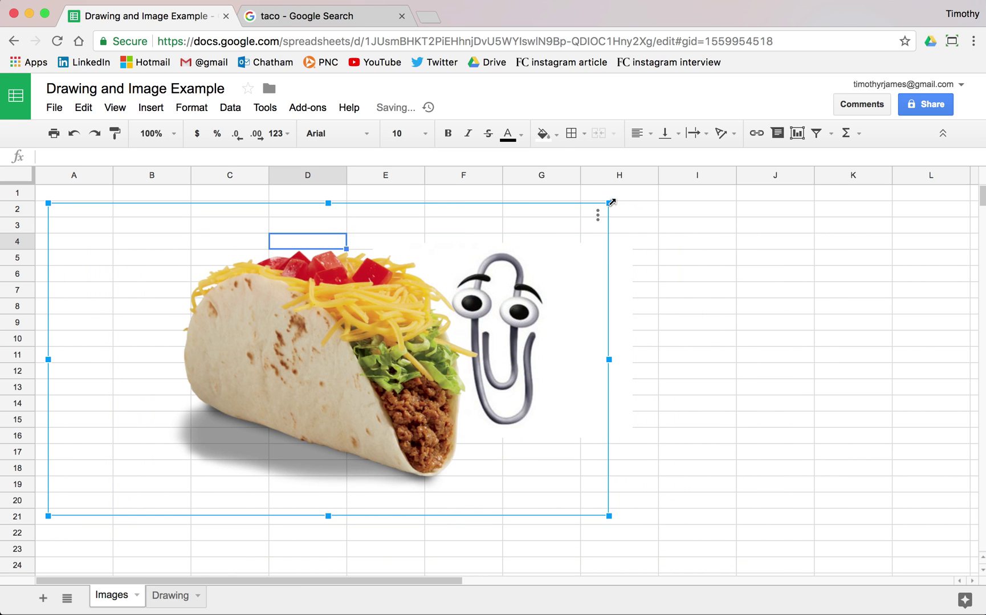
pyautogui.moveTo(611, 201); pyautogui.dragTo(330, 358)
pyautogui.moveTo(260, 387); pyautogui.dragTo(235, 265)
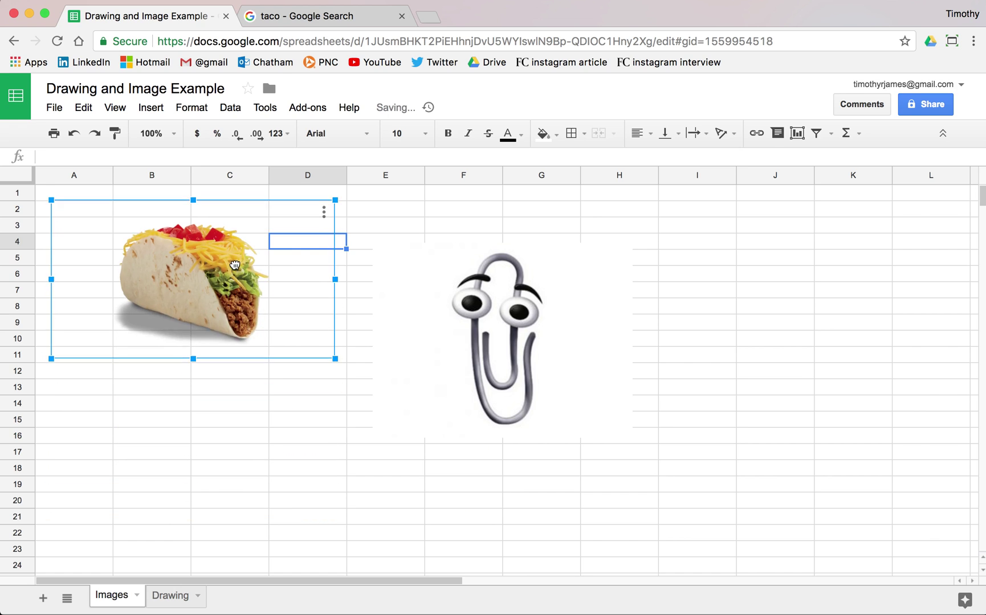
pyautogui.click(395, 322)
# - Move the paperclip image up beside the taco
pyautogui.click(467, 322)
pyautogui.moveTo(467, 322); pyautogui.dragTo(446, 271)
pyautogui.click(305, 353)
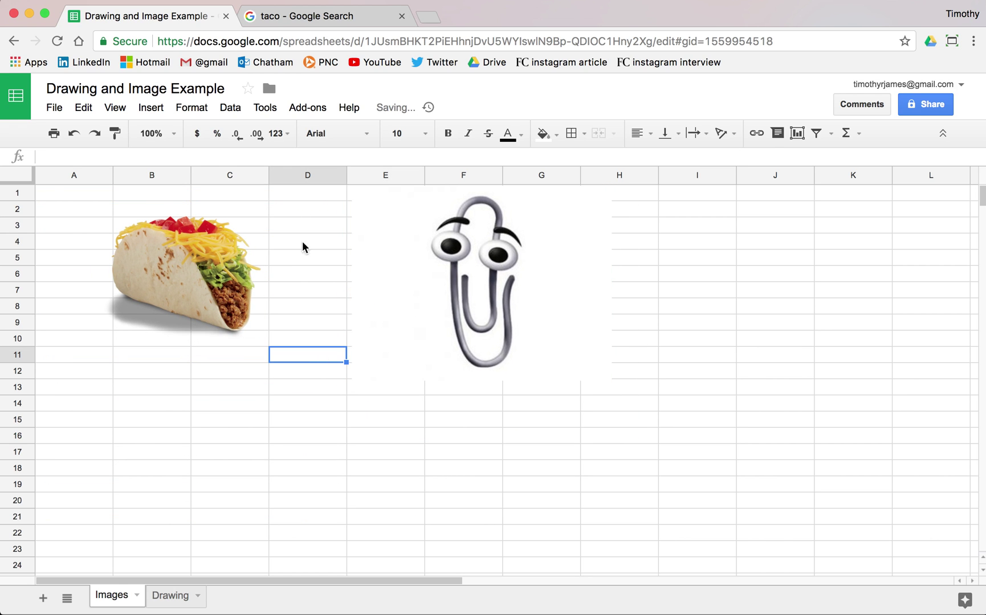
pyautogui.click(483, 261)
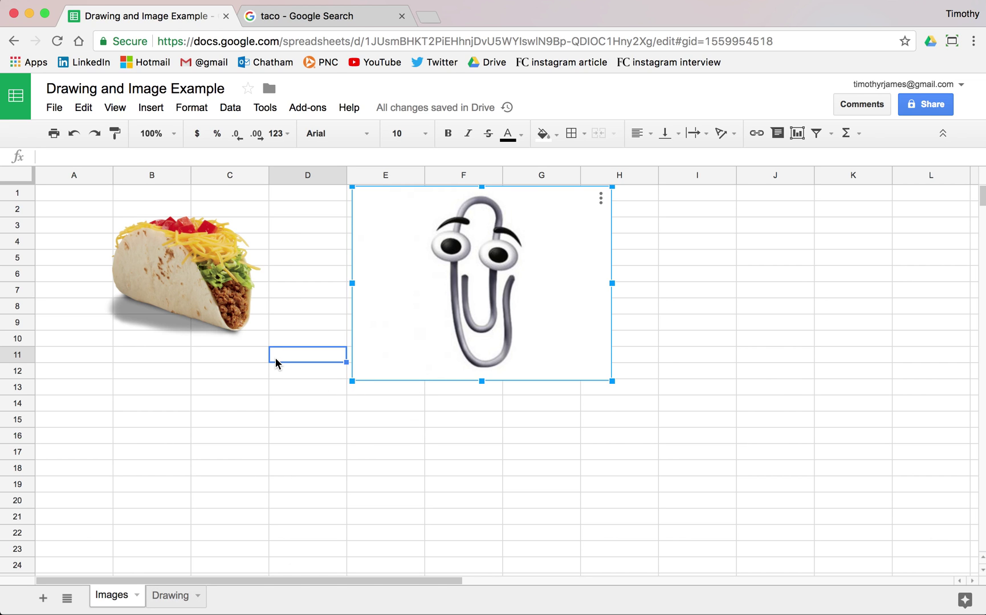
# - On the Drawing sheet, select B3 and start a new blank drawing
pyautogui.click(172, 598)
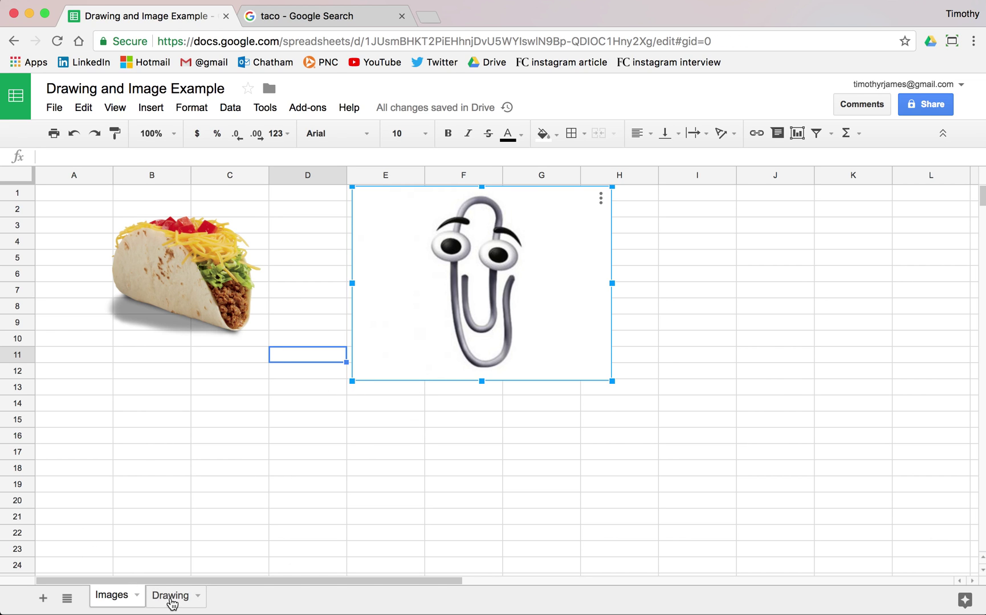
pyautogui.click(173, 227)
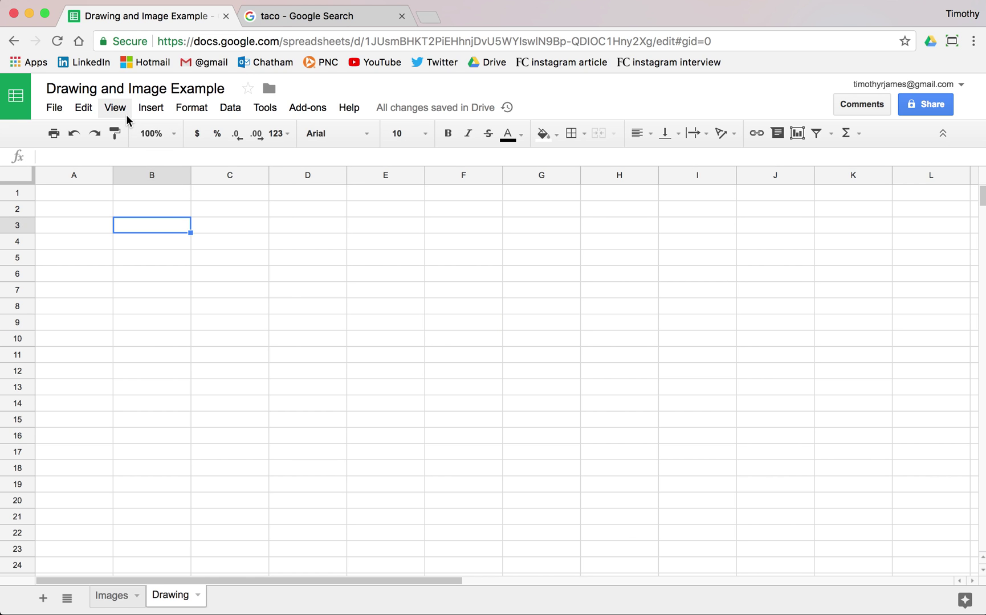
pyautogui.click(148, 107)
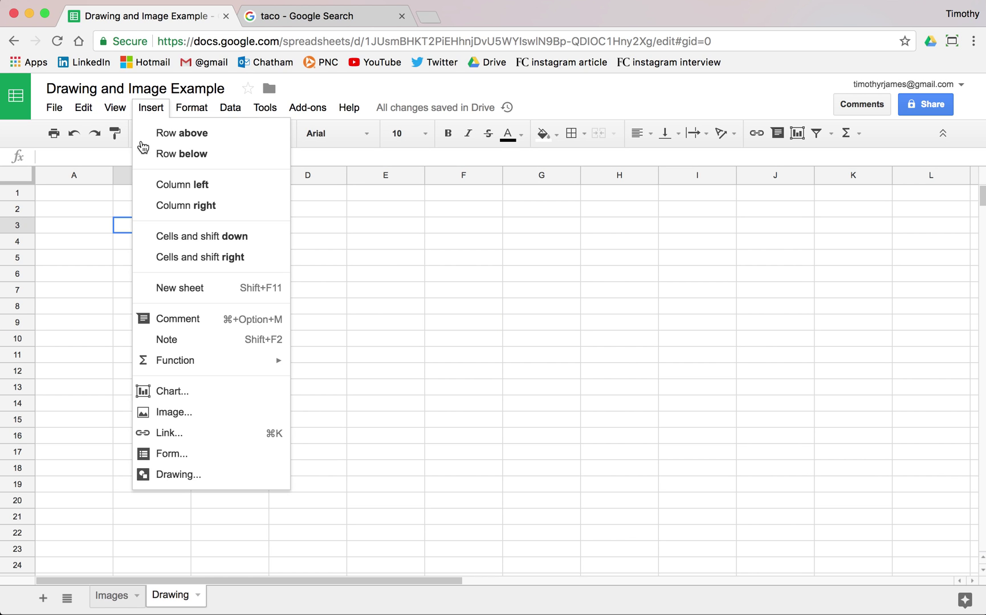
pyautogui.click(232, 479)
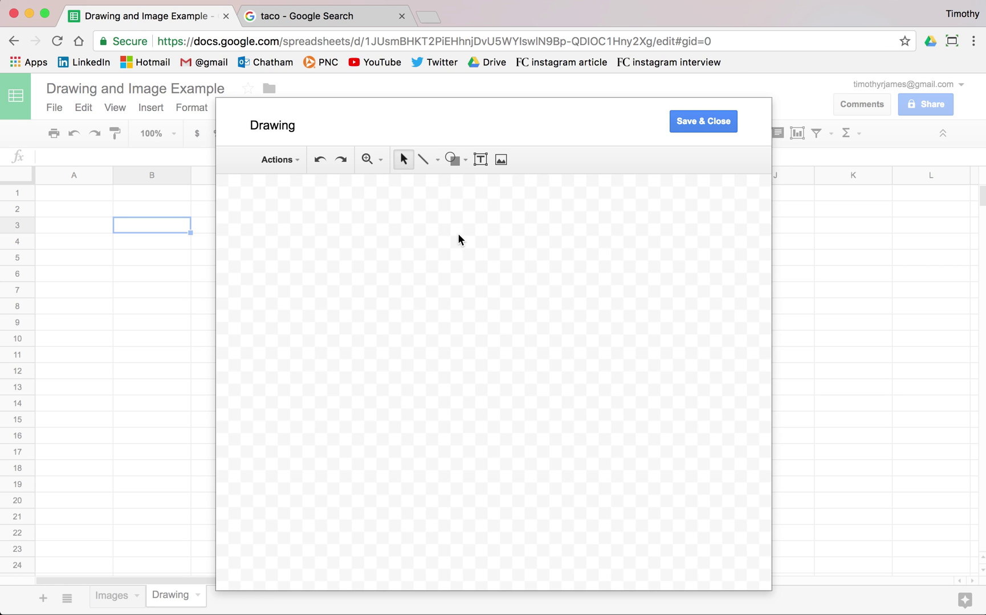
# - Draw a right-pointing block arrow on the left of the canvas
pyautogui.click(460, 160)
pyautogui.moveTo(463, 210)
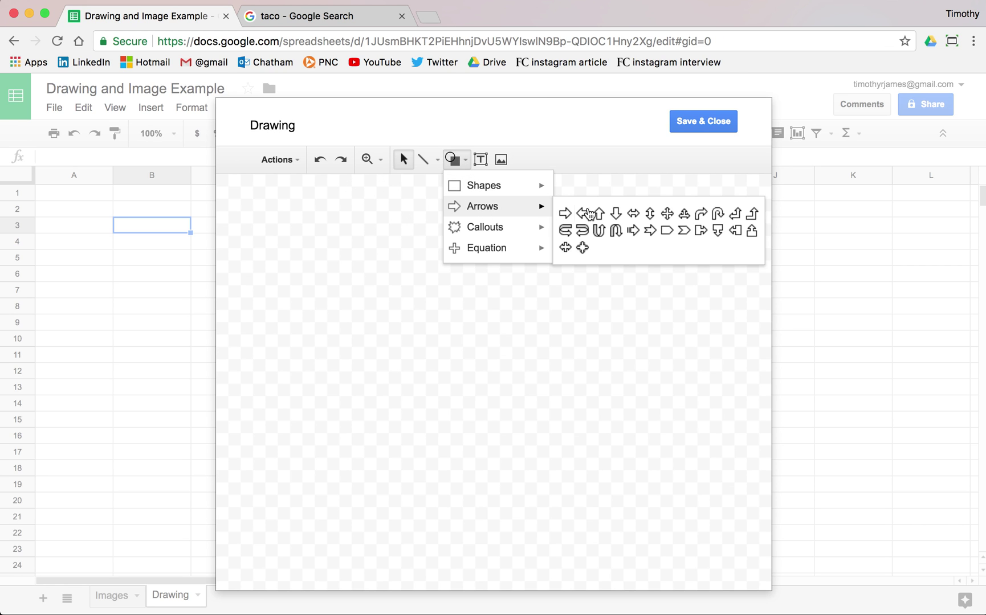
pyautogui.click(567, 215)
pyautogui.moveTo(256, 260); pyautogui.dragTo(402, 335)
# - Draw a rounded rectangle to the right of the arrow
pyautogui.click(456, 160)
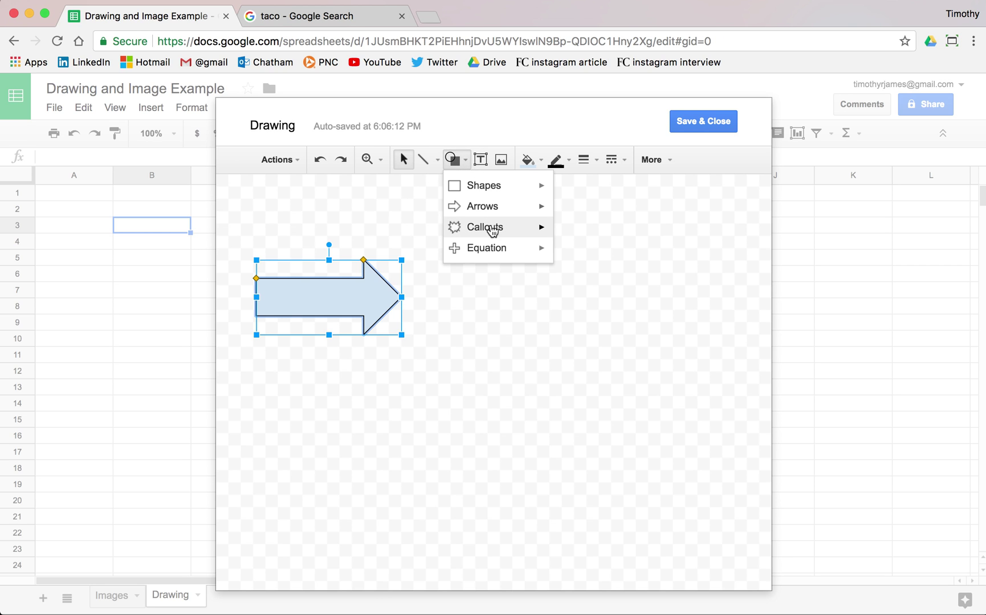
pyautogui.moveTo(495, 186)
pyautogui.click(582, 193)
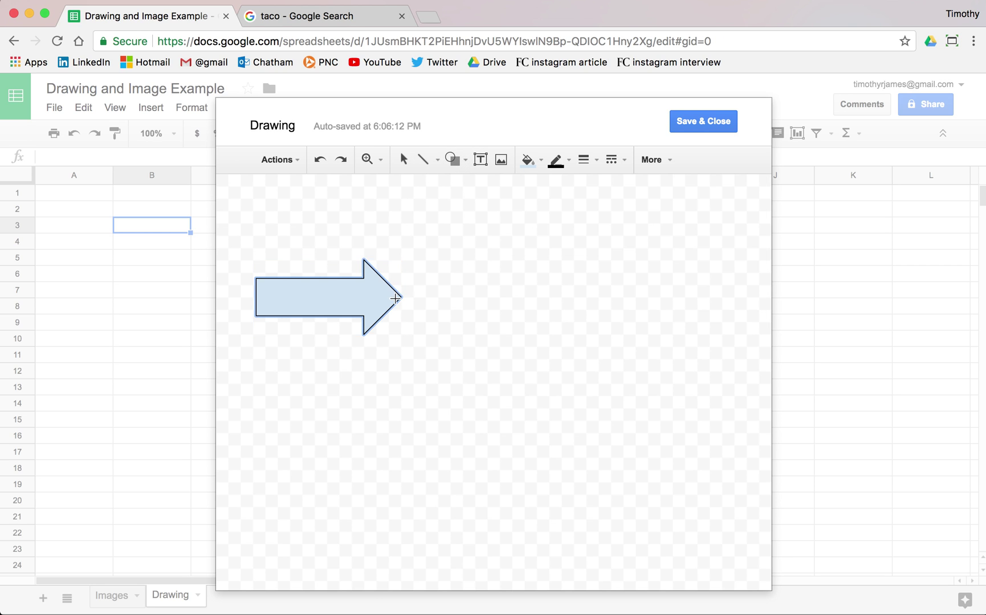
pyautogui.moveTo(429, 249); pyautogui.dragTo(549, 366)
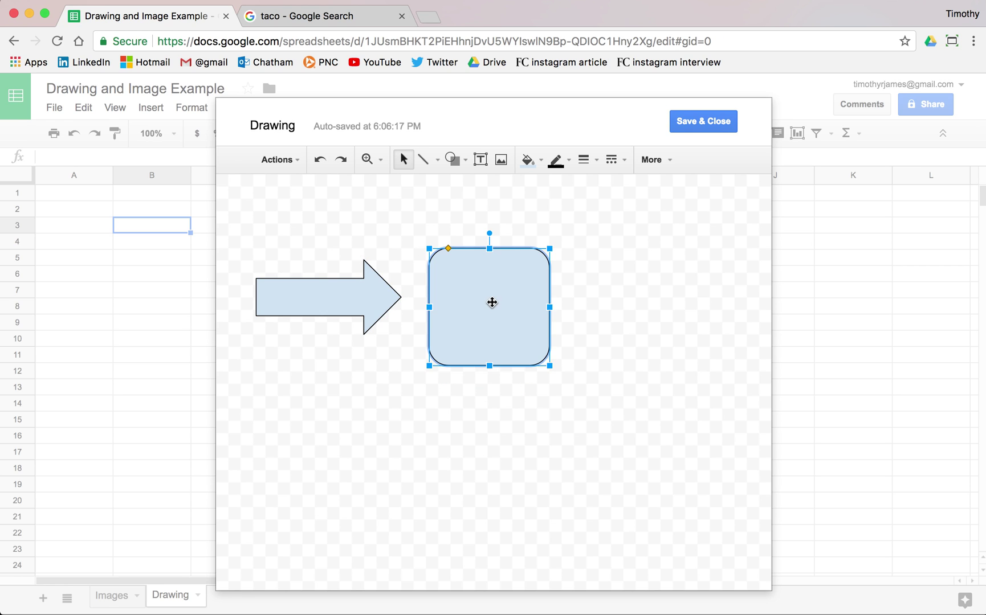
# - Add a rounded speech callout below the box with its tail pointing up at it
pyautogui.click(453, 159)
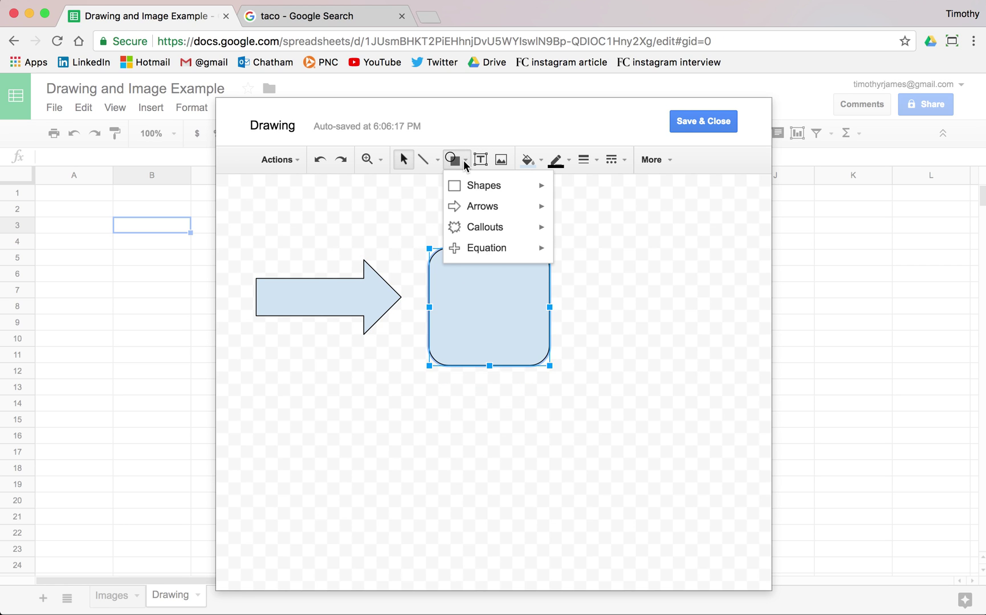
pyautogui.moveTo(496, 229)
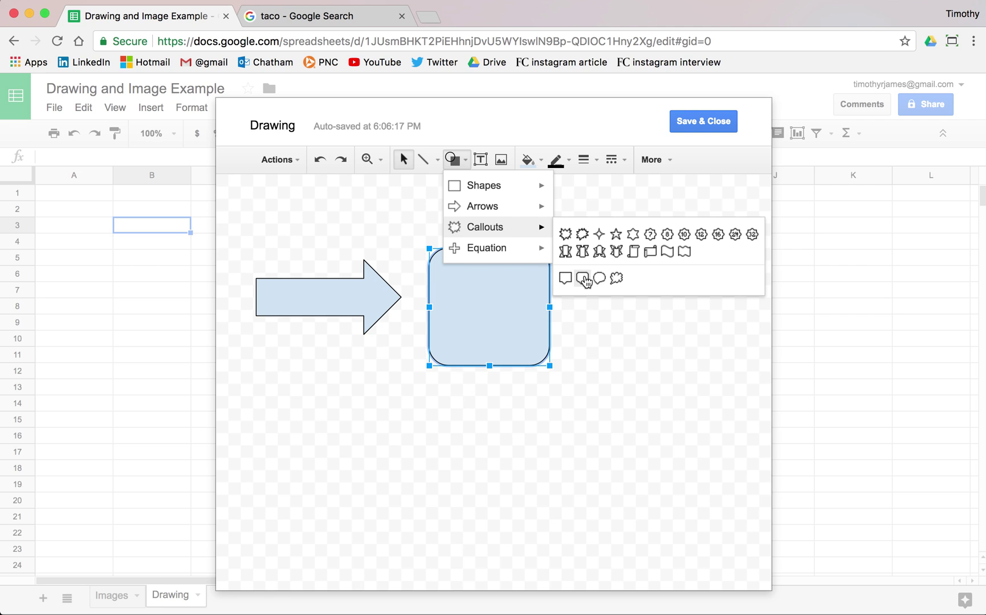
pyautogui.click(582, 278)
pyautogui.moveTo(410, 485); pyautogui.dragTo(546, 395)
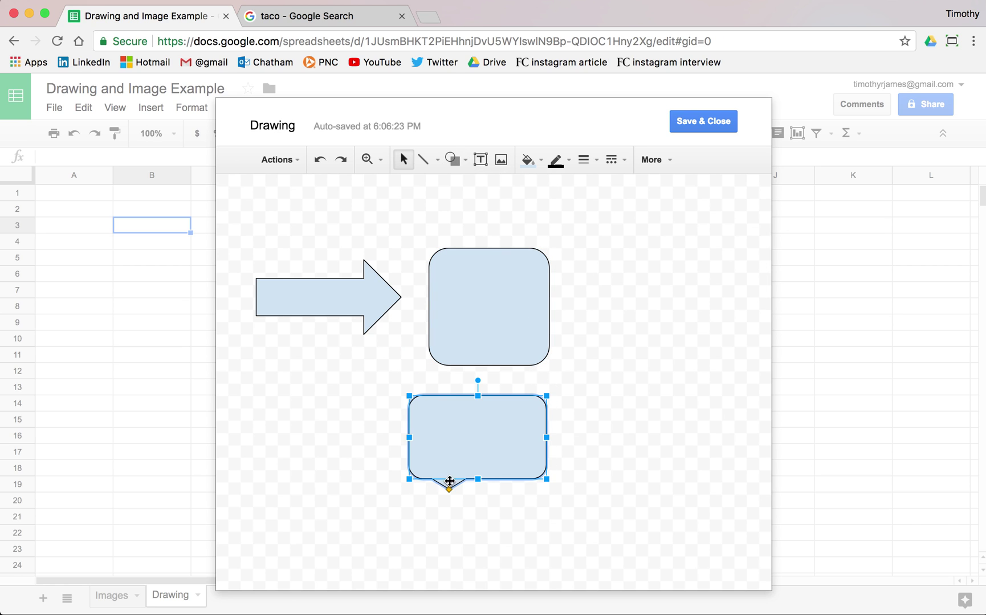
pyautogui.moveTo(448, 488); pyautogui.dragTo(461, 373)
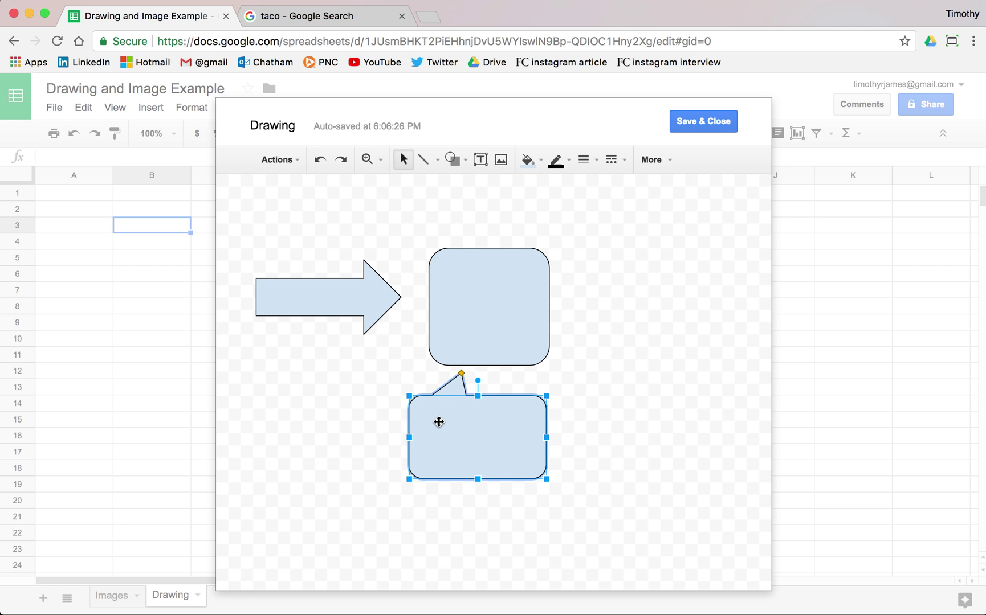
# - Fill the callout light green with a grey outline
pyautogui.click(528, 160)
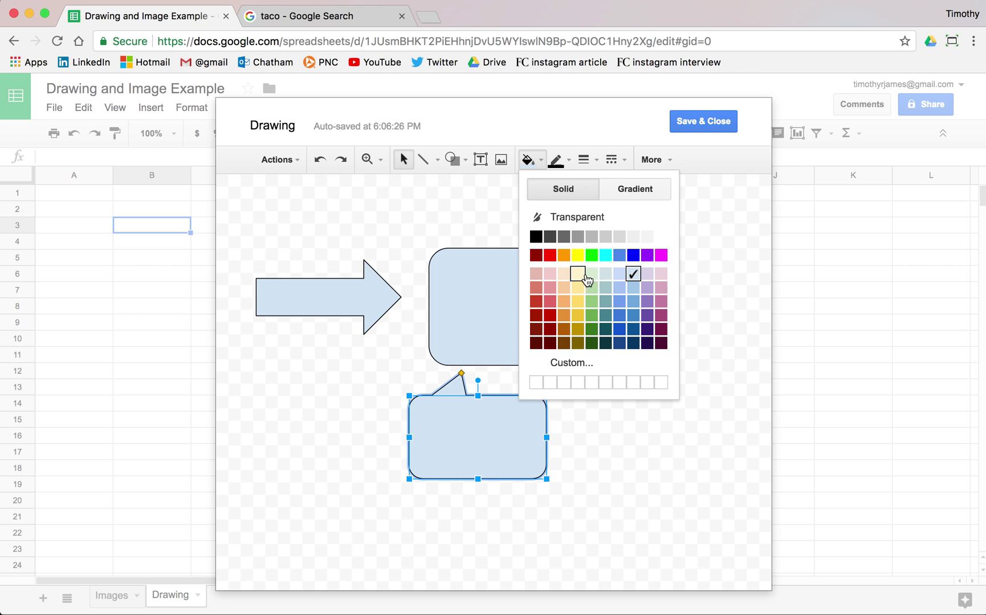
pyautogui.click(591, 274)
pyautogui.click(524, 161)
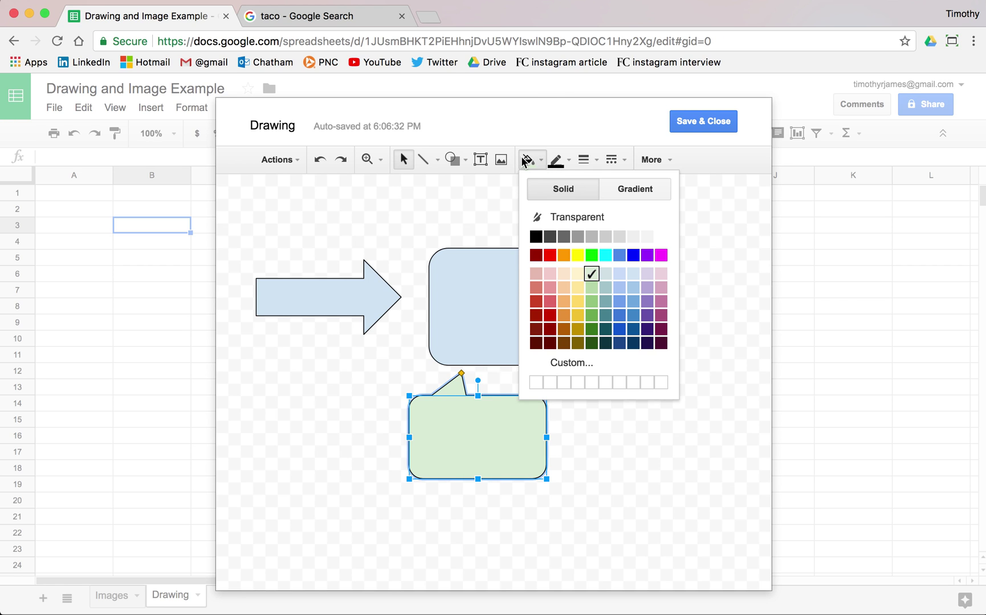
pyautogui.click(556, 160)
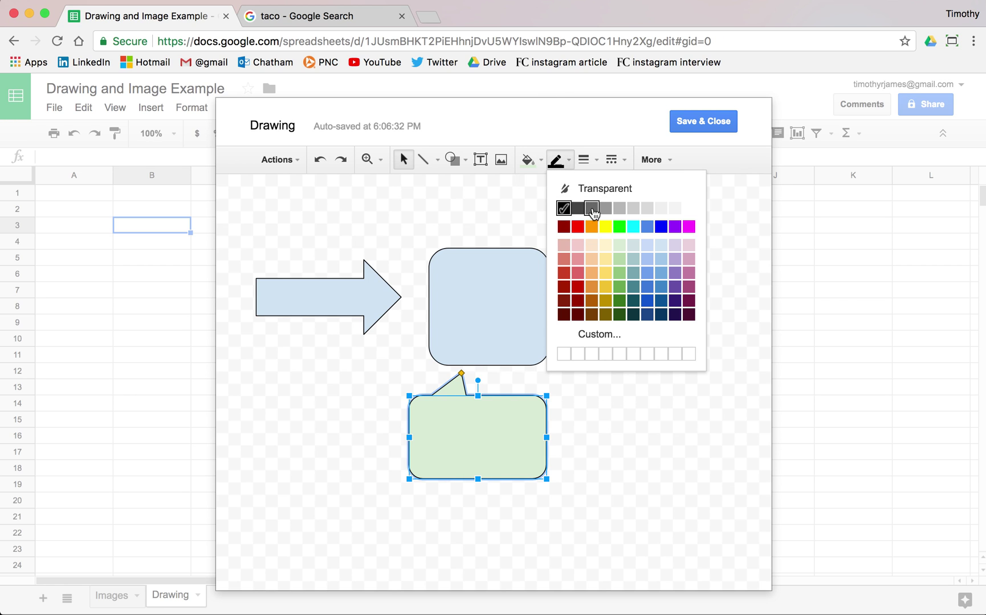
pyautogui.click(592, 208)
pyautogui.click(596, 364)
# - Give the rounded box a thick 12px border
pyautogui.click(477, 305)
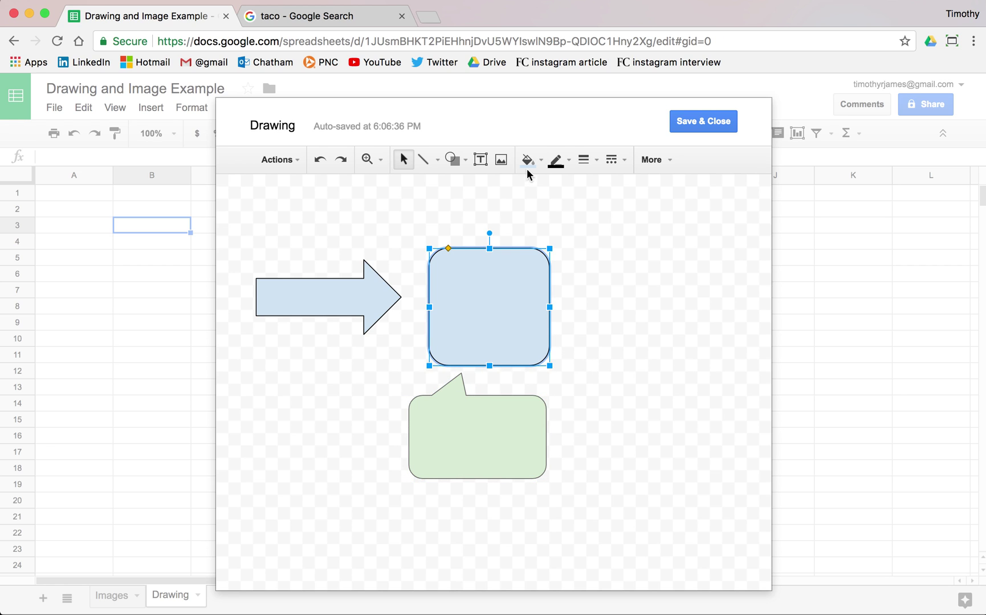
pyautogui.click(583, 160)
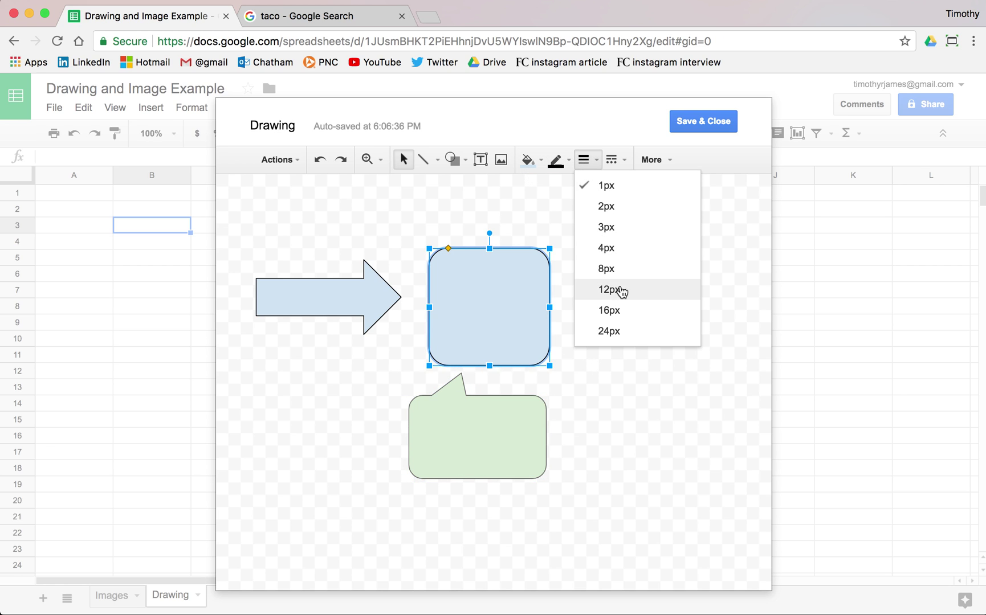
pyautogui.click(620, 273)
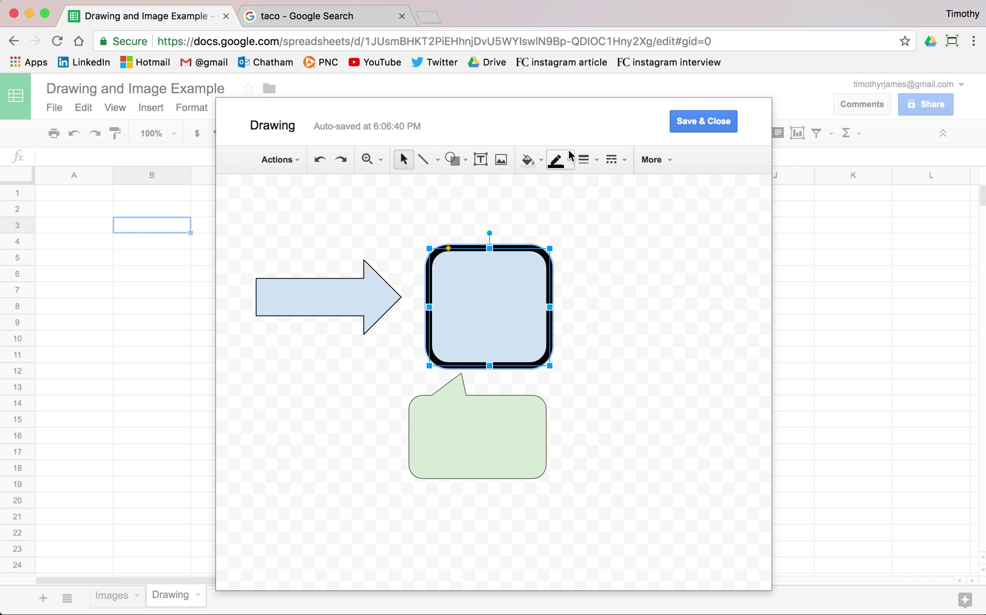
# - Label the rounded box 'A THING THAT HAPPENS'
pyautogui.rightClick(480, 296)
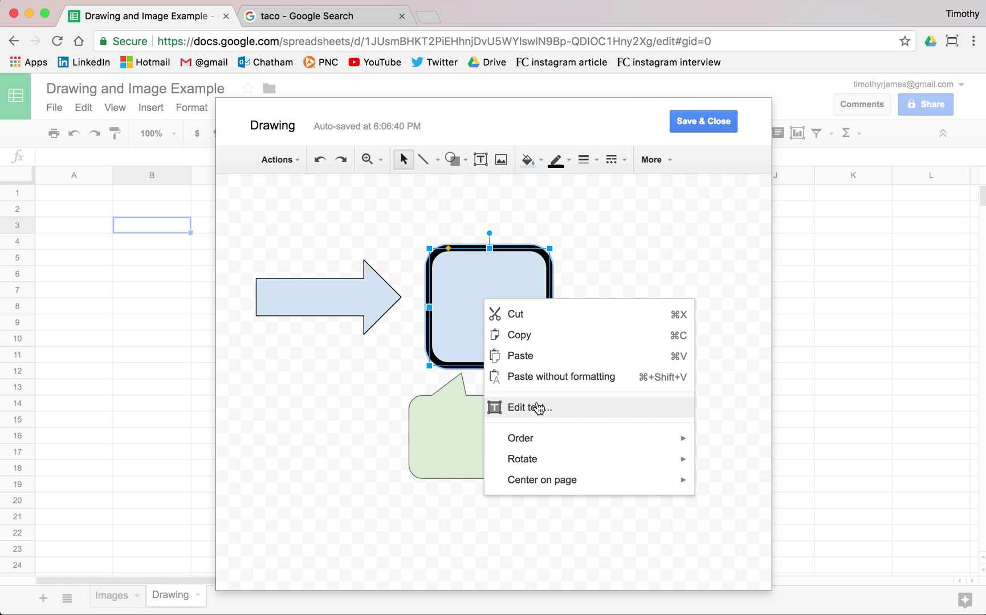
pyautogui.click(539, 408)
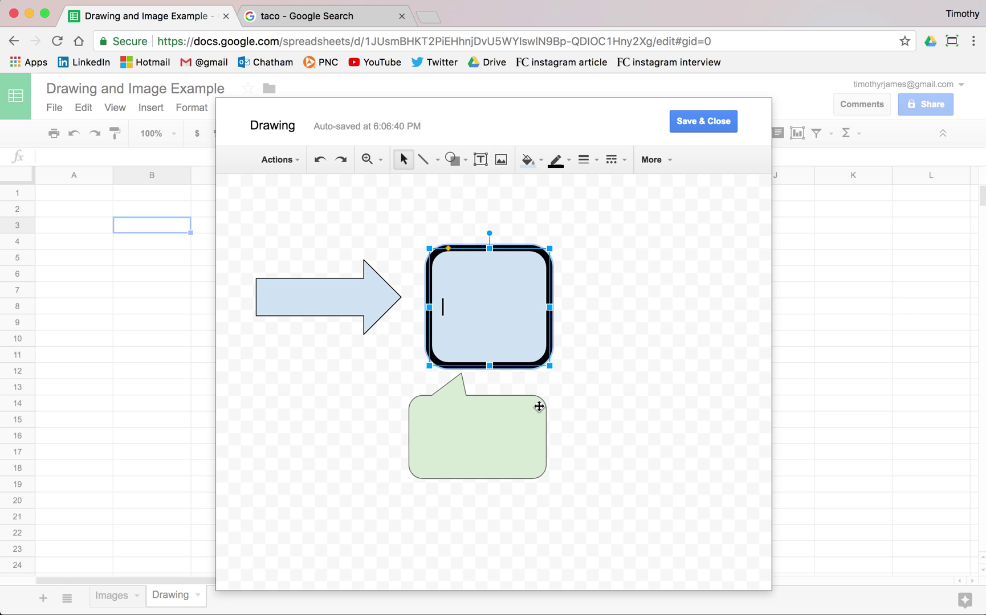
pyautogui.write('A THING THAT ')
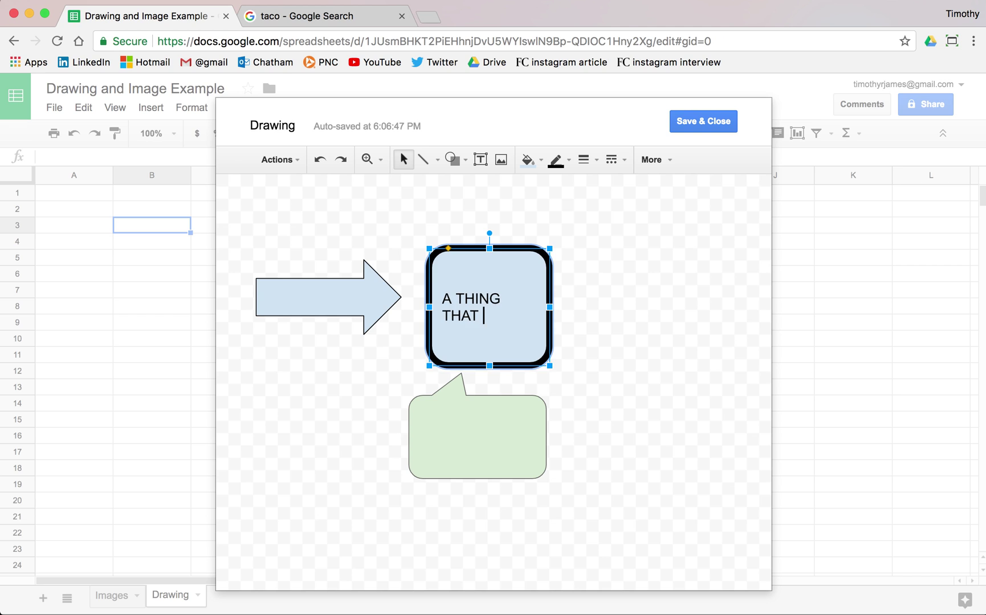
pyautogui.write('HAPPENS')
# - Nudge the arrow slightly right and label it 'SOME EVENT'
pyautogui.click(368, 296)
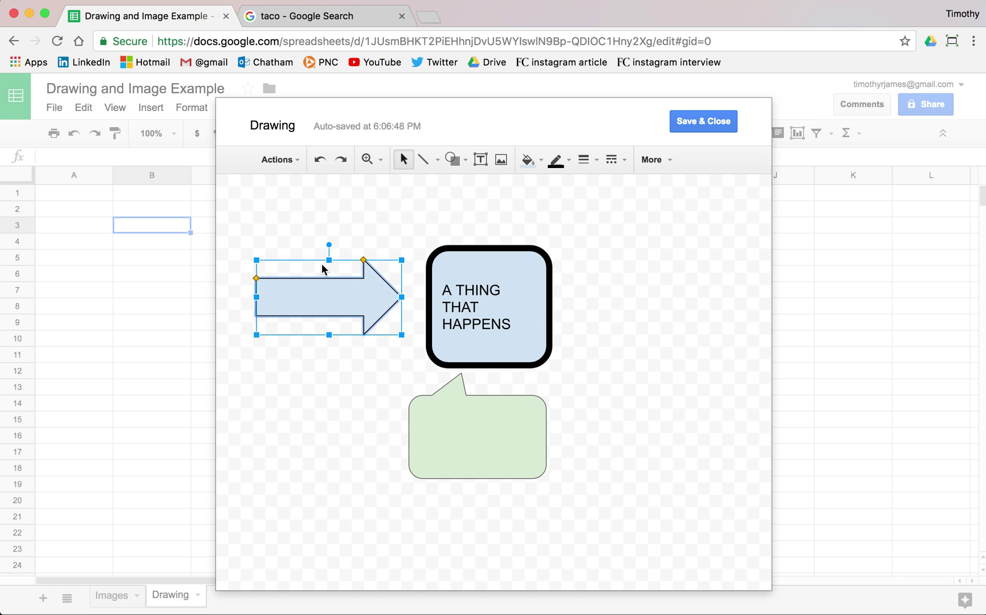
pyautogui.moveTo(369, 292)
pyautogui.mouseDown()
pyautogui.moveTo(379, 286)
pyautogui.moveTo(381, 298)
pyautogui.mouseUp()
pyautogui.rightClick(363, 297)
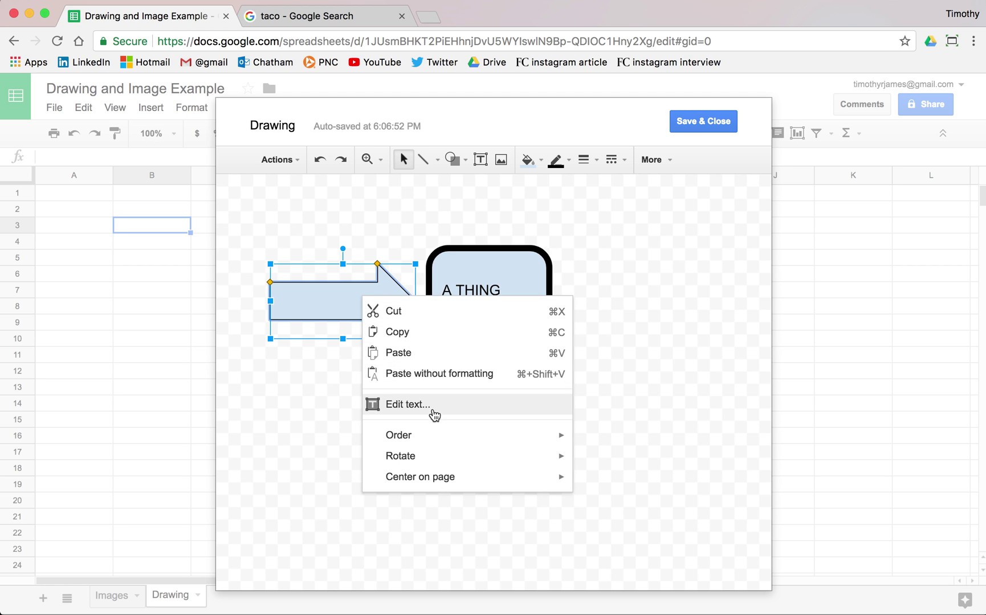
pyautogui.click(434, 406)
pyautogui.write('SOME EVENT')
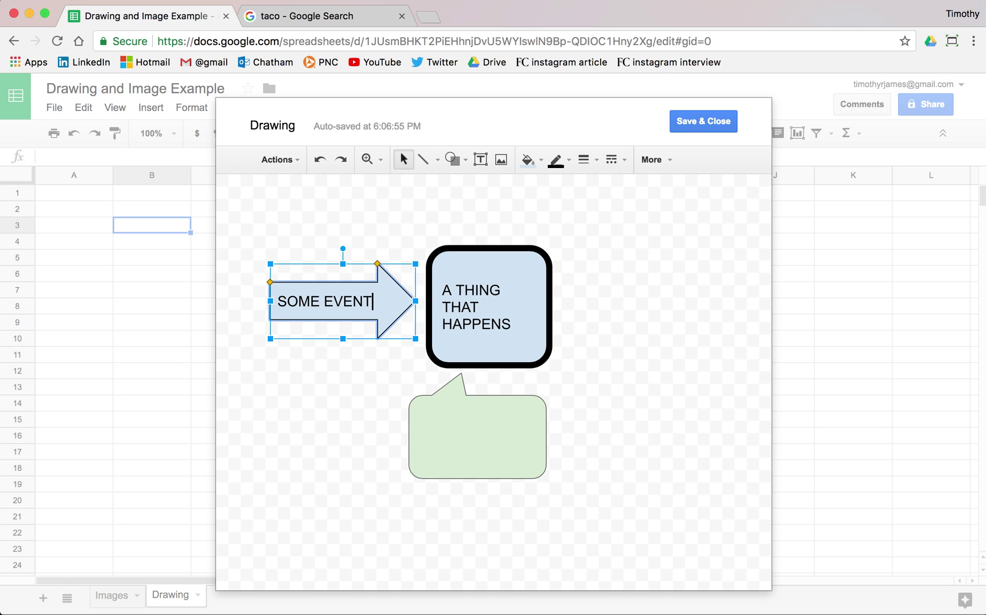
pyautogui.click(393, 256)
pyautogui.click(381, 279)
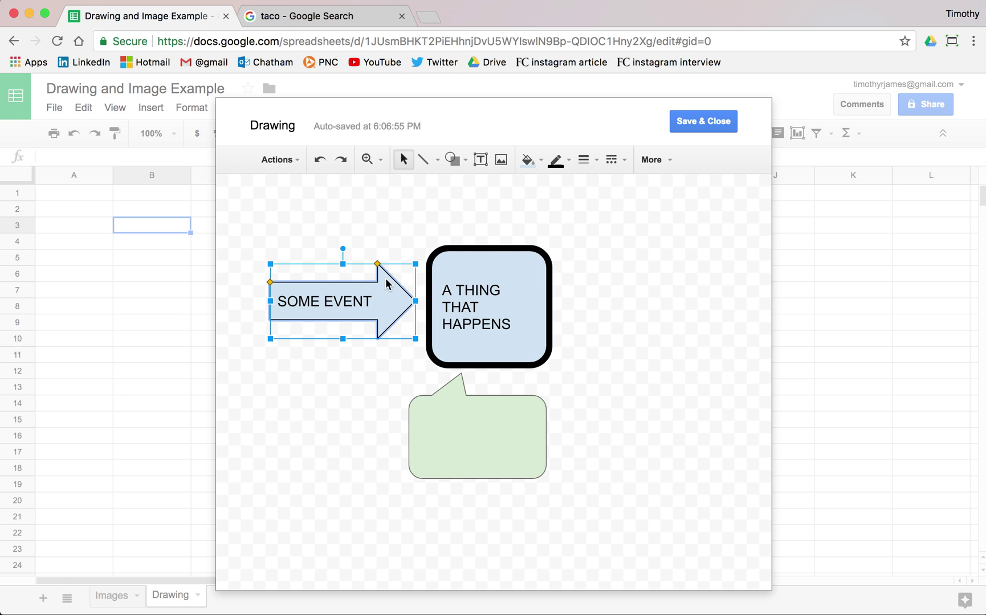
# - Give the SOME EVENT arrow a 2px dotted outline
pyautogui.click(558, 160)
pyautogui.click(587, 160)
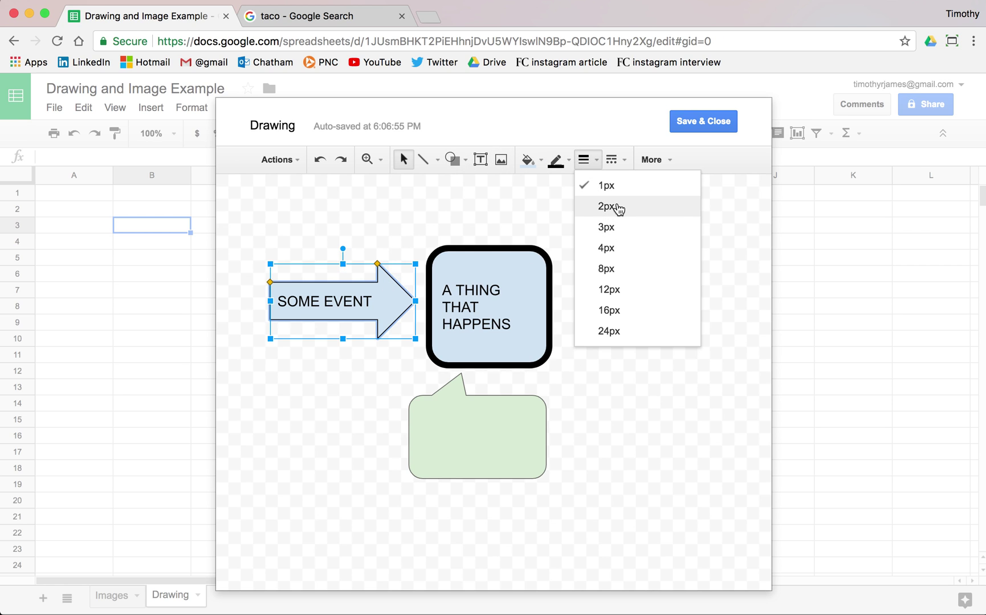
pyautogui.click(606, 206)
pyautogui.click(619, 163)
pyautogui.click(638, 205)
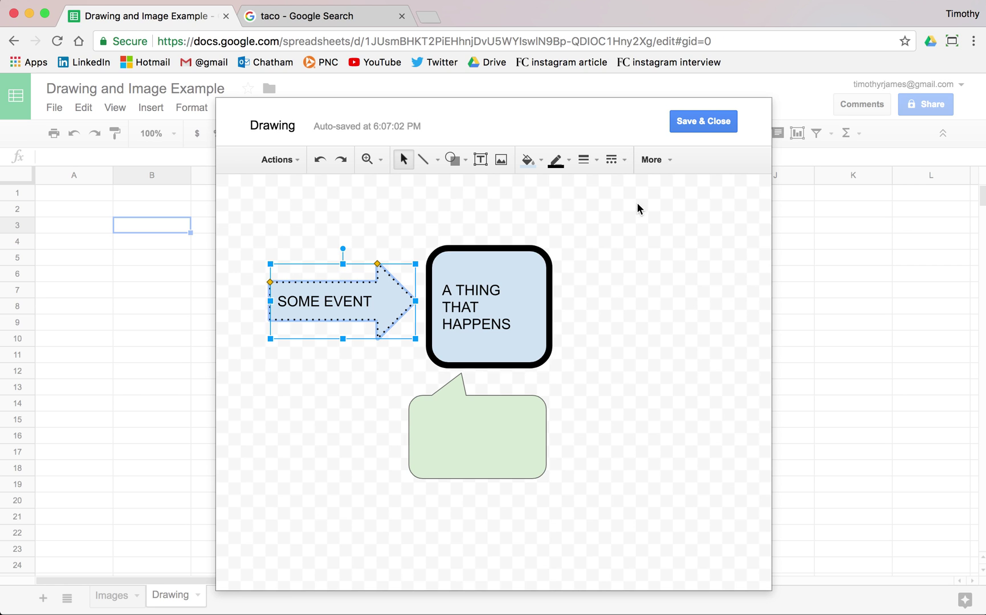
pyautogui.click(406, 230)
pyautogui.click(370, 299)
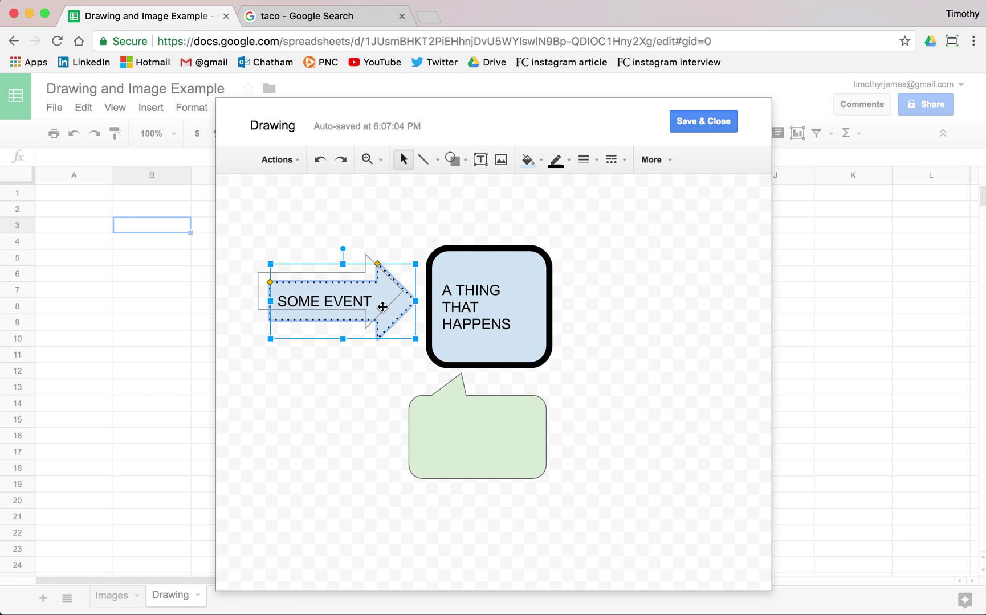
# - Label the green speech bubble 'DESCRIPTION'
pyautogui.click(511, 434)
pyautogui.rightClick(516, 437)
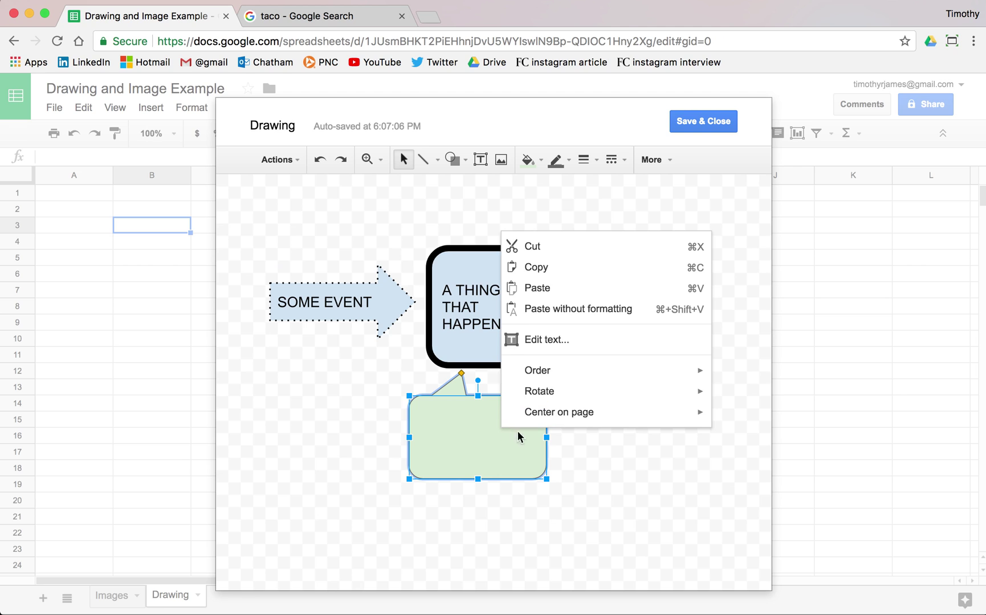
pyautogui.click(555, 340)
pyautogui.write('DESC')
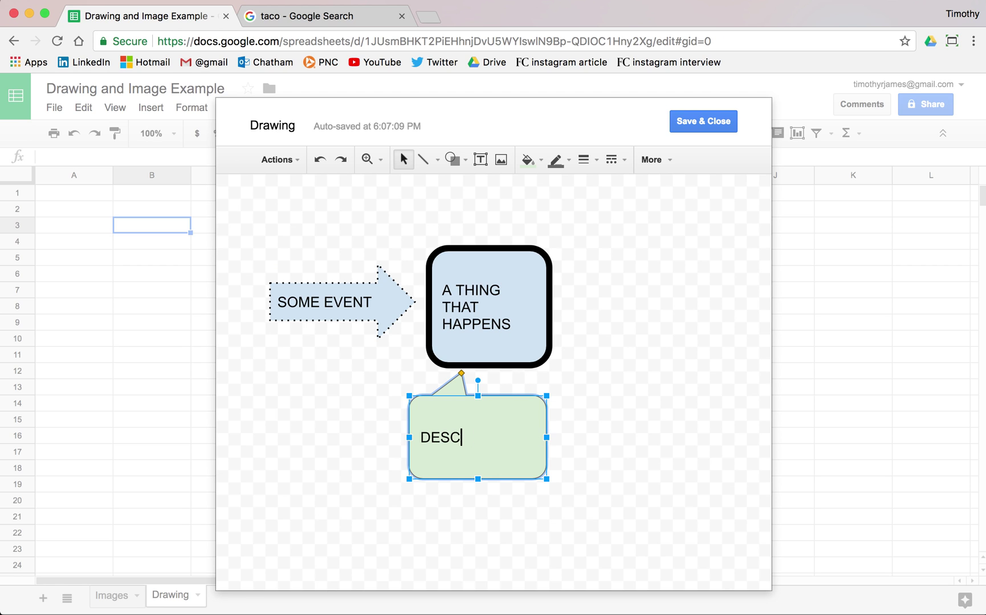
pyautogui.write('RipTION')
pyautogui.press('BackSpace')
pyautogui.press('BackSpace')
pyautogui.write('TION')
pyautogui.click(730, 288)
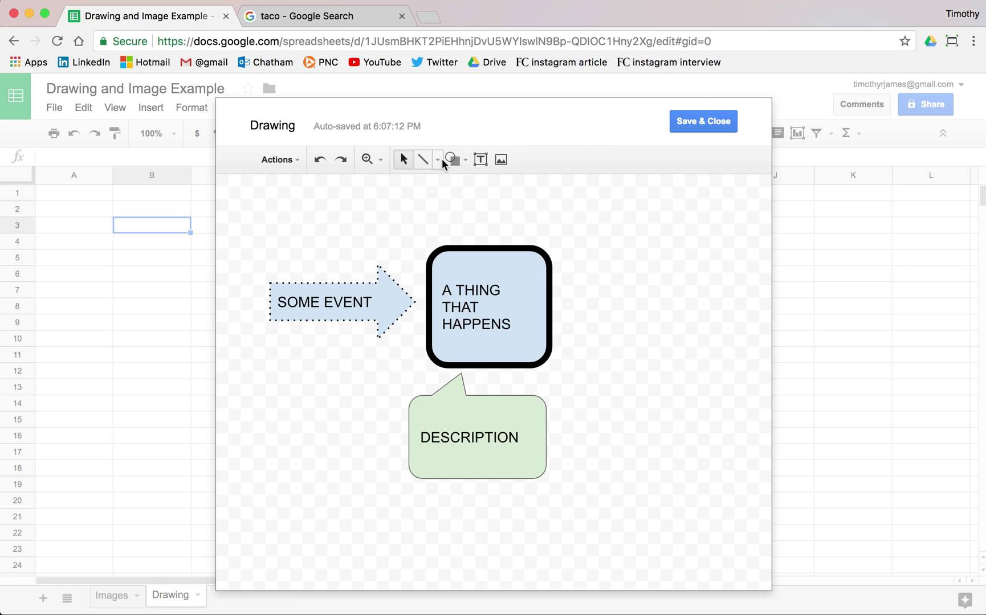
# - Draw a line arrow from the box's right side leading up-right
pyautogui.click(500, 244)
pyautogui.click(437, 160)
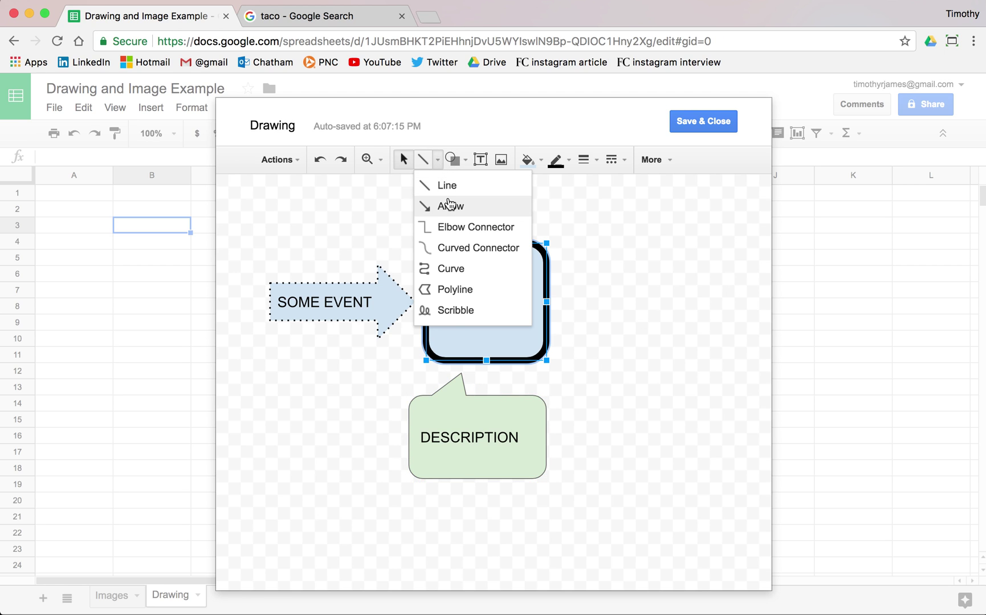
pyautogui.click(451, 204)
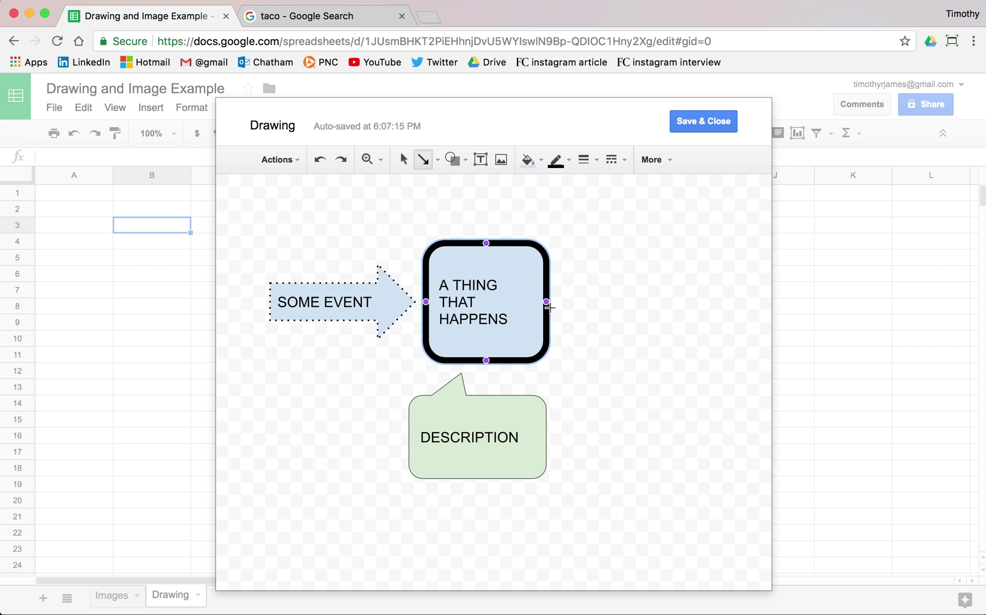
pyautogui.moveTo(547, 301); pyautogui.dragTo(619, 256)
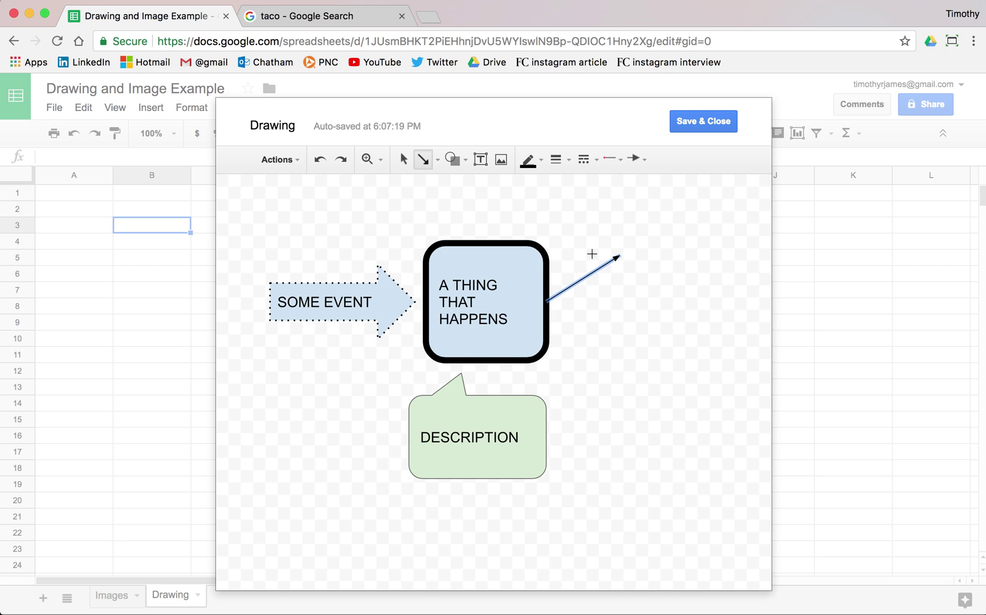
# - Set the arrow's start to no arrowhead and change its end arrowhead style
pyautogui.click(608, 159)
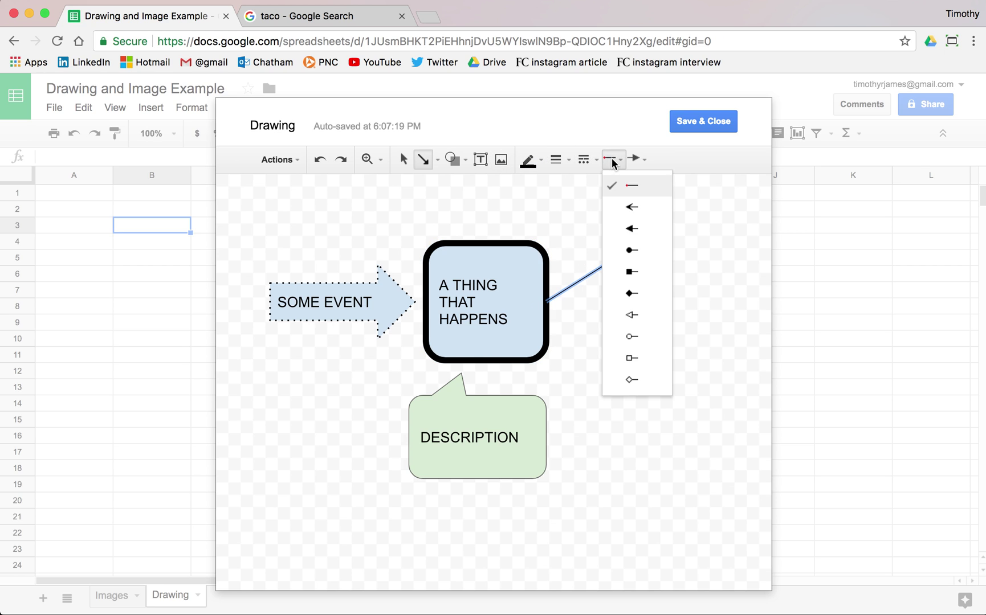
pyautogui.click(645, 227)
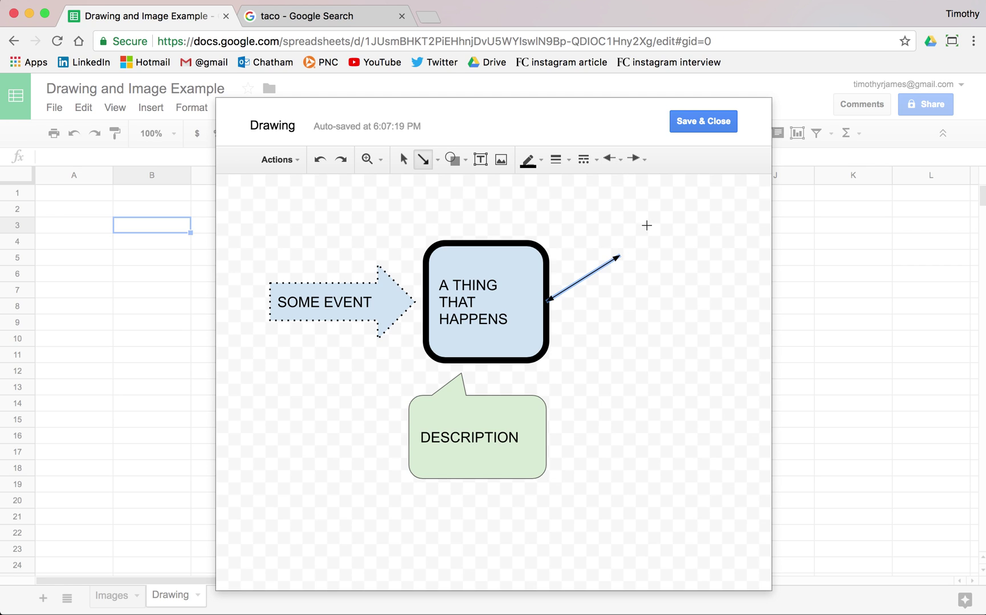
pyautogui.click(620, 160)
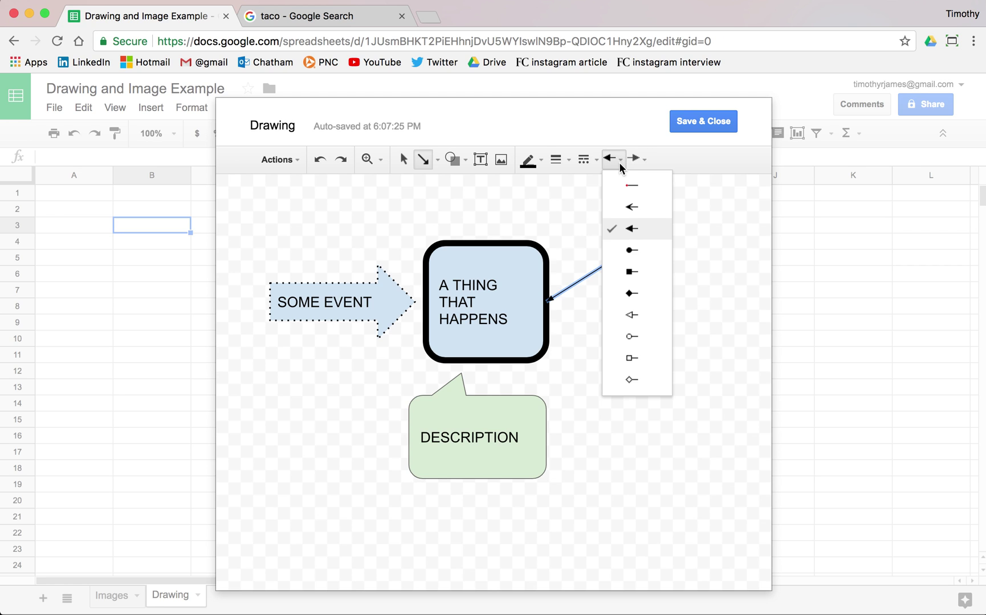
pyautogui.click(634, 187)
pyautogui.click(636, 160)
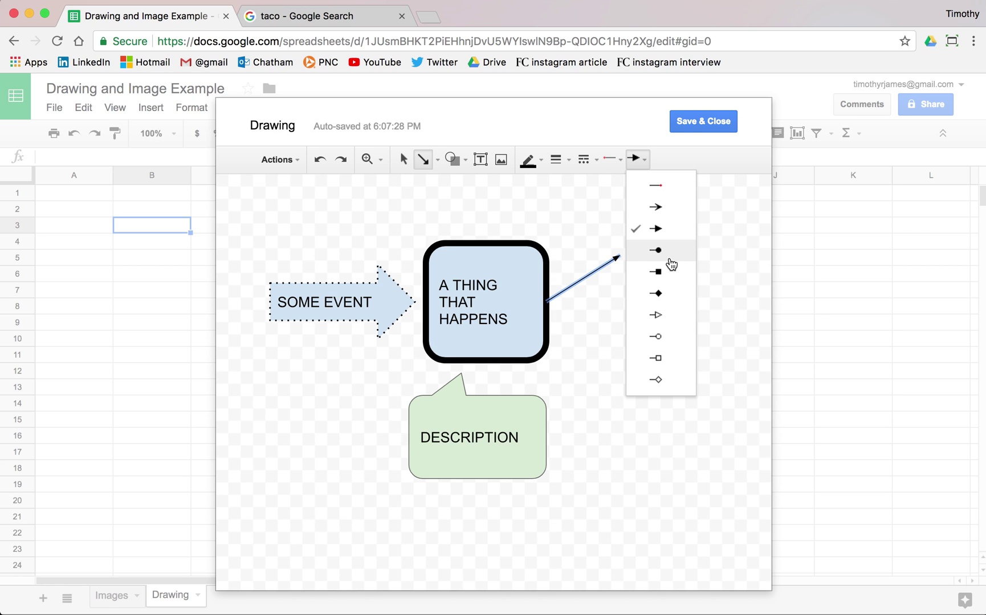
pyautogui.click(671, 208)
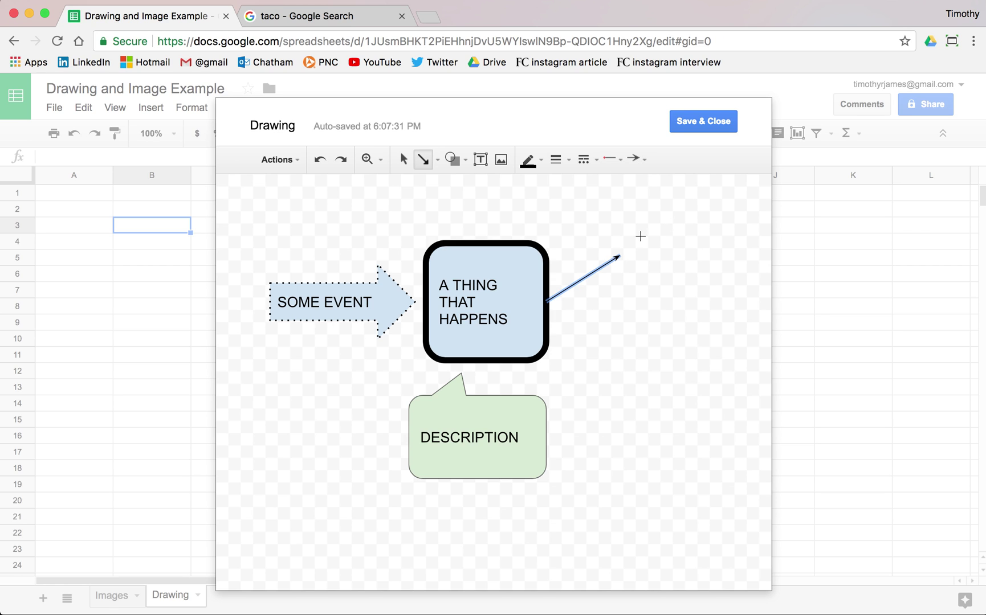
pyautogui.click(454, 158)
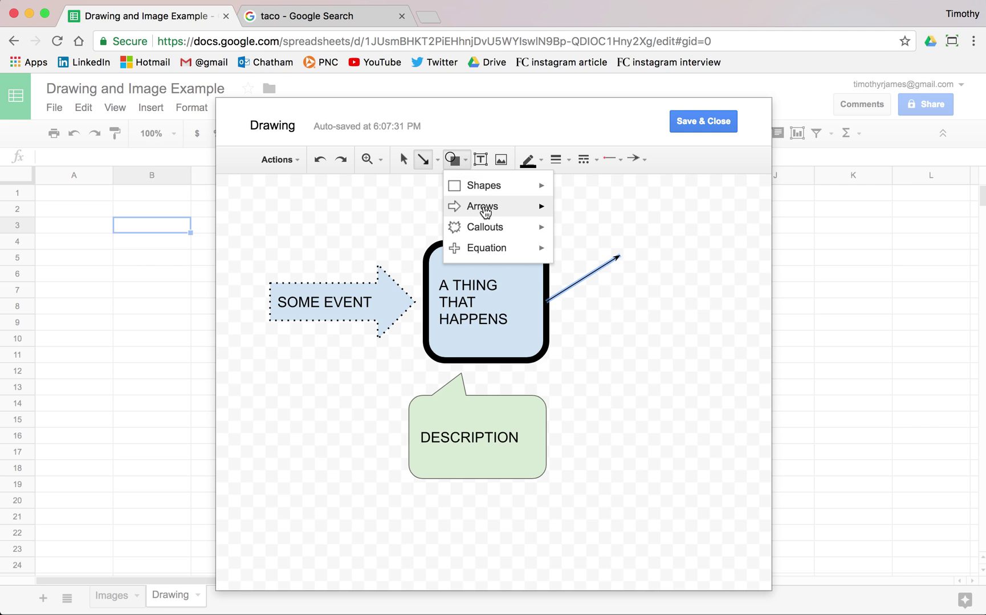
# - Add a light blue oval and position it at the arrow's tip, level with the A THING THAT HAPPENS box
pyautogui.moveTo(487, 186)
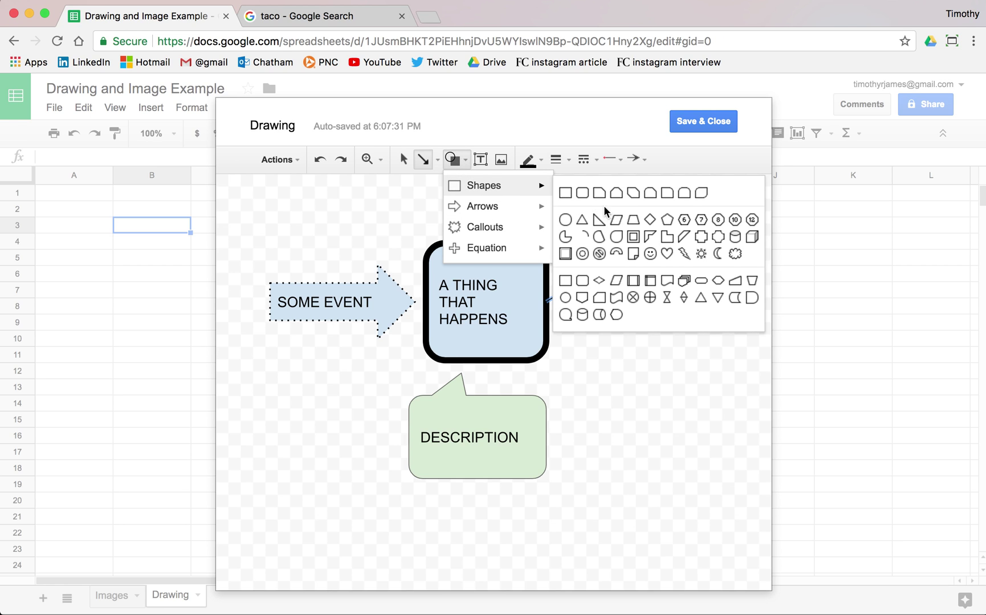
pyautogui.click(568, 220)
pyautogui.click(593, 294)
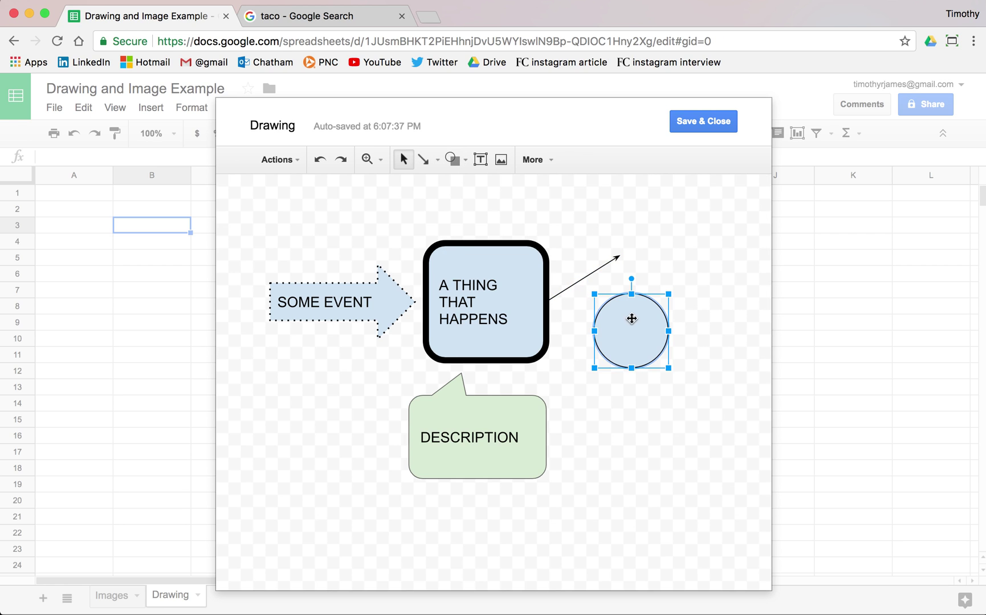
pyautogui.moveTo(631, 319); pyautogui.dragTo(661, 242)
pyautogui.click(601, 266)
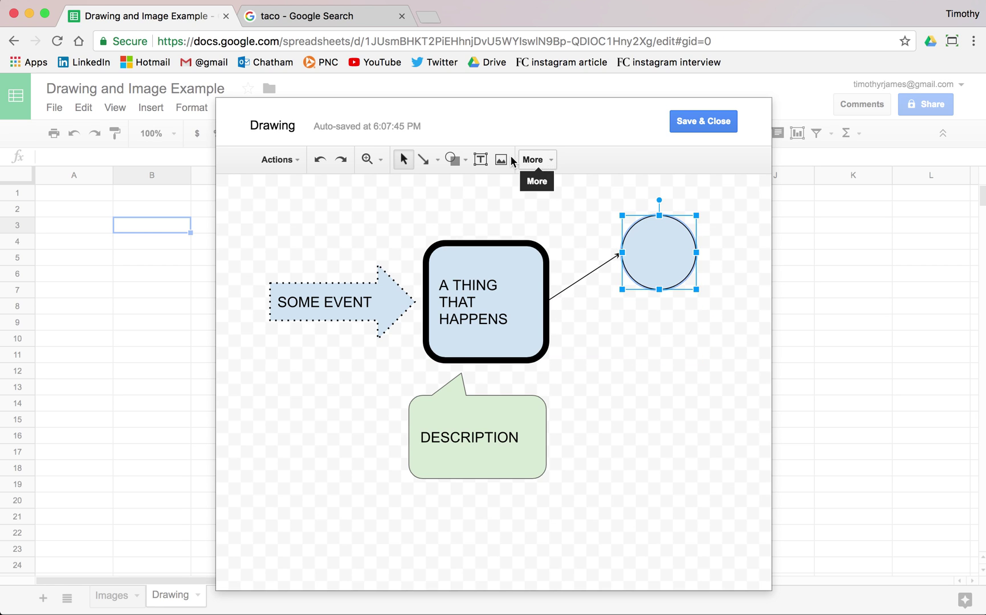
pyautogui.moveTo(664, 238); pyautogui.dragTo(660, 300)
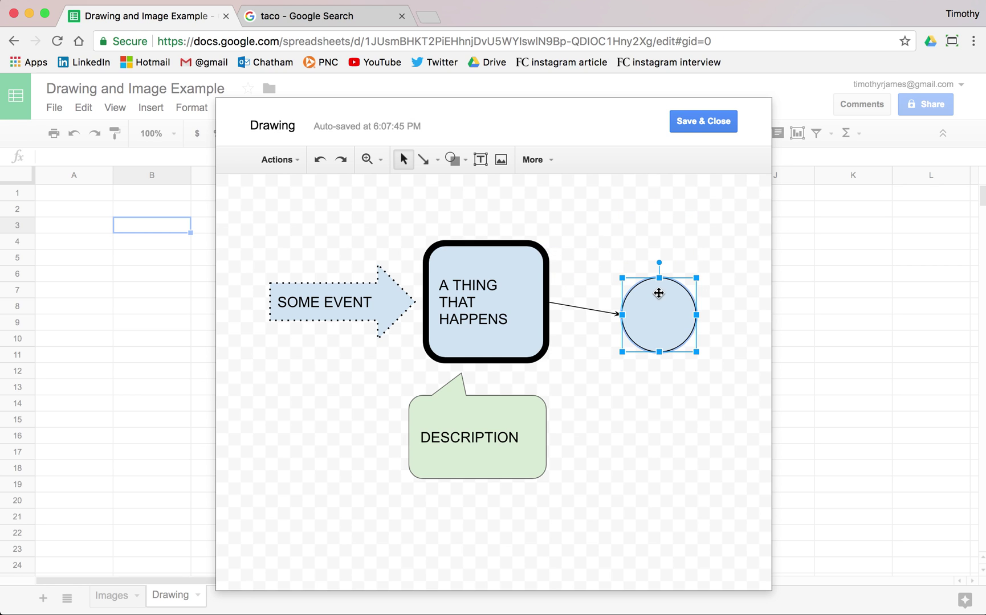
# - Make the connector arrow leading to the circle 8px thick
pyautogui.click(568, 305)
pyautogui.click(538, 160)
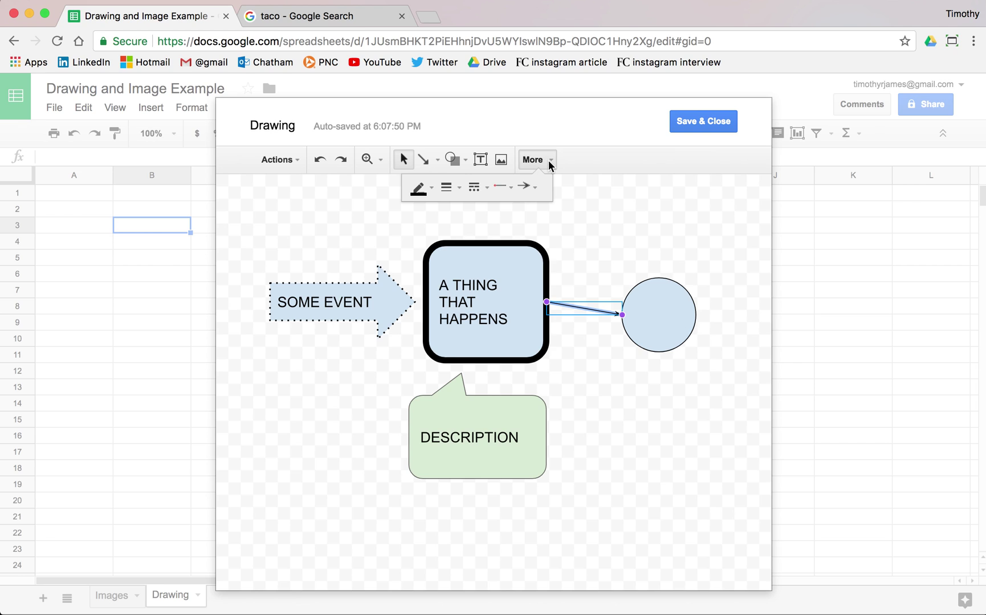
pyautogui.click(449, 187)
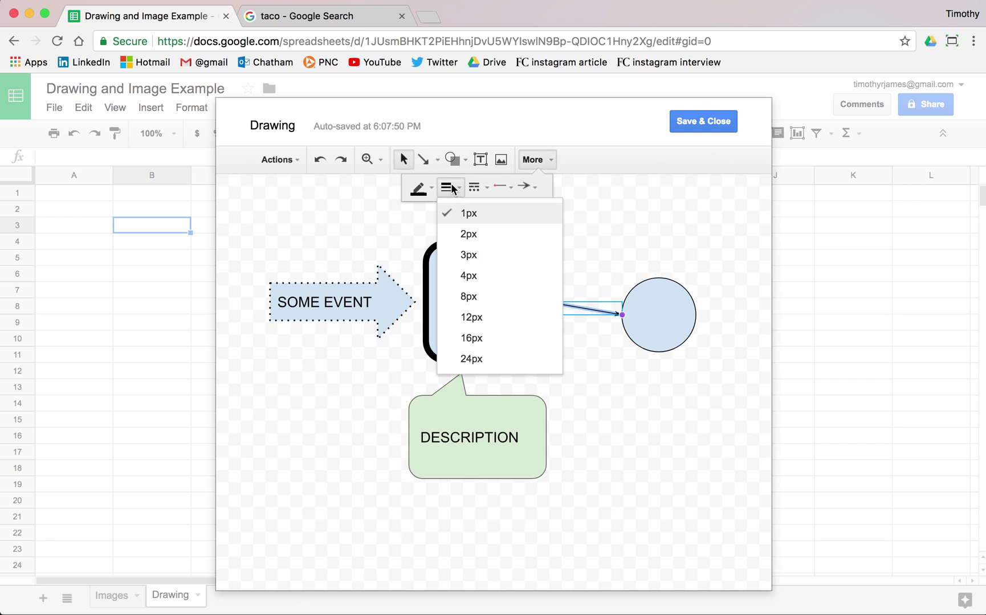
pyautogui.click(484, 297)
# - Give the circle a 3px outline and move it up and right of the box
pyautogui.click(680, 317)
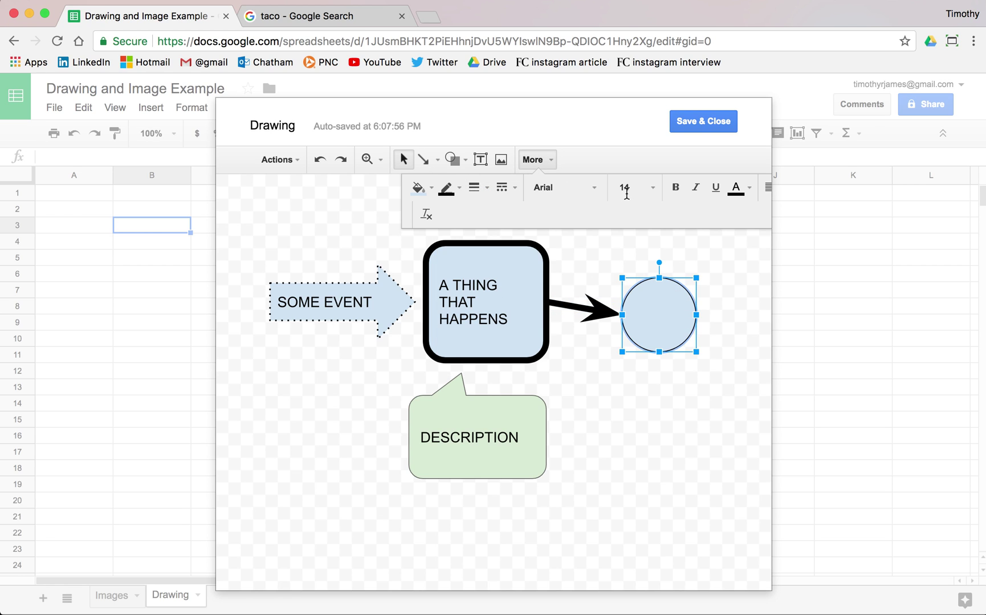
pyautogui.click(477, 188)
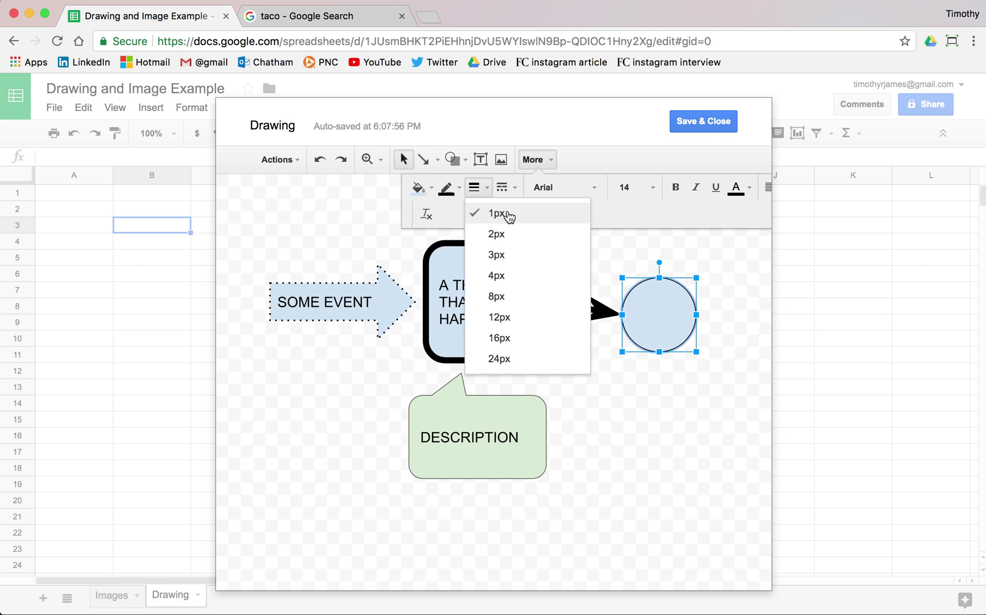
pyautogui.click(513, 257)
pyautogui.moveTo(651, 319); pyautogui.dragTo(693, 235)
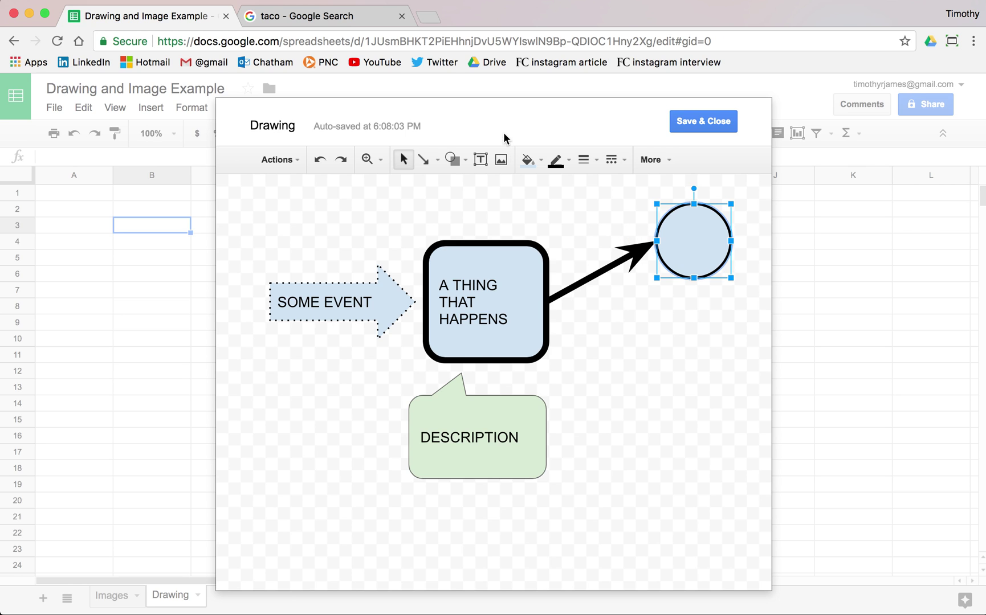
# - Insert the taco image from a pasted web address and shrink it into the drawing's lower right
pyautogui.click(279, 160)
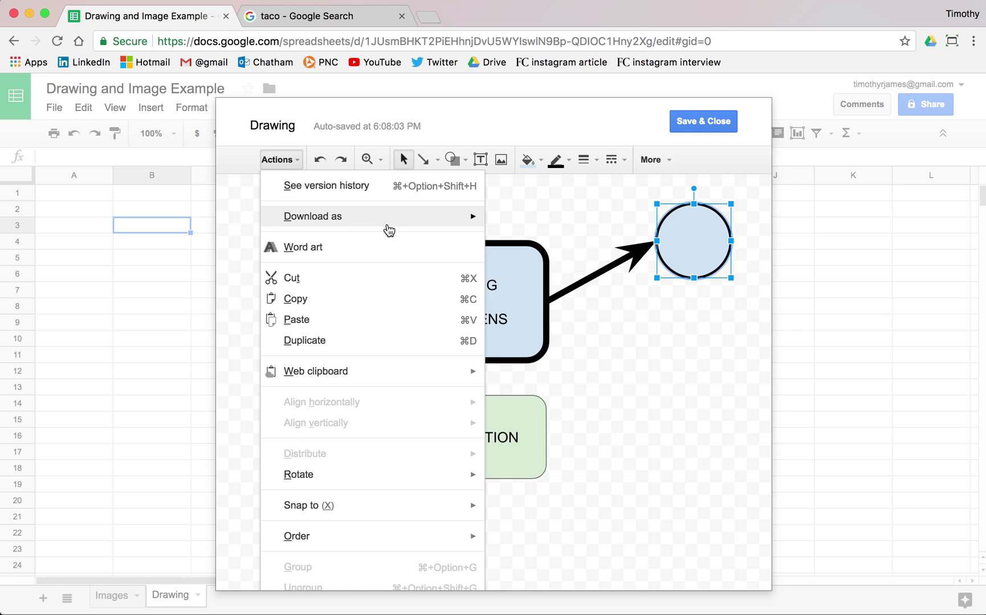
pyautogui.moveTo(399, 218)
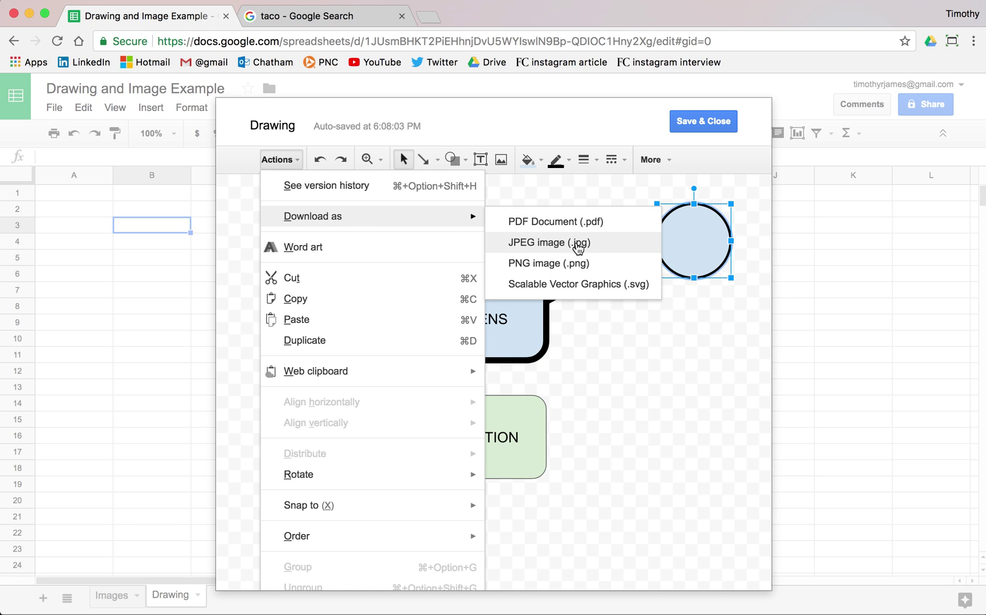
pyautogui.click(613, 406)
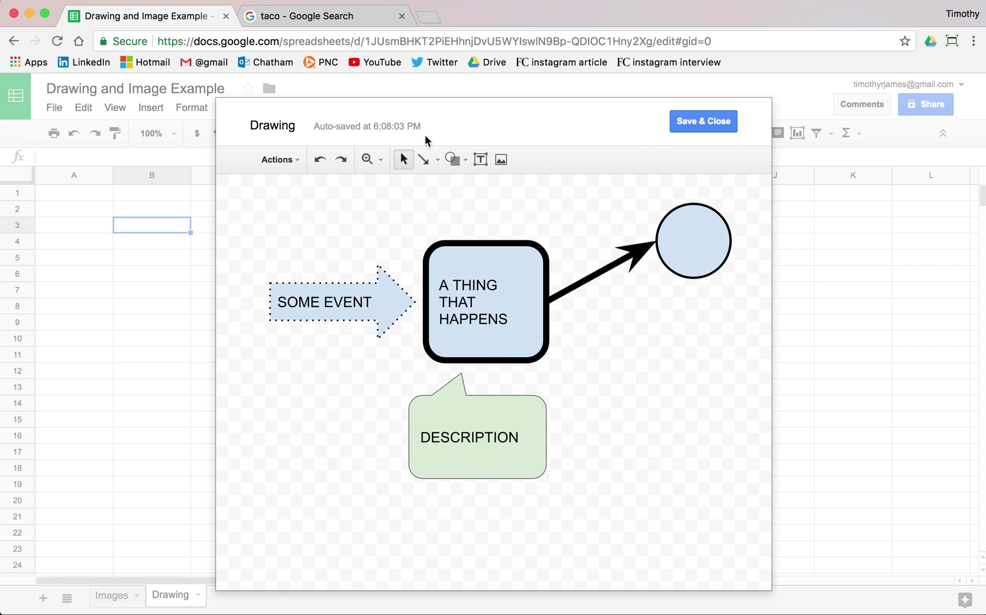
pyautogui.click(481, 160)
pyautogui.click(501, 160)
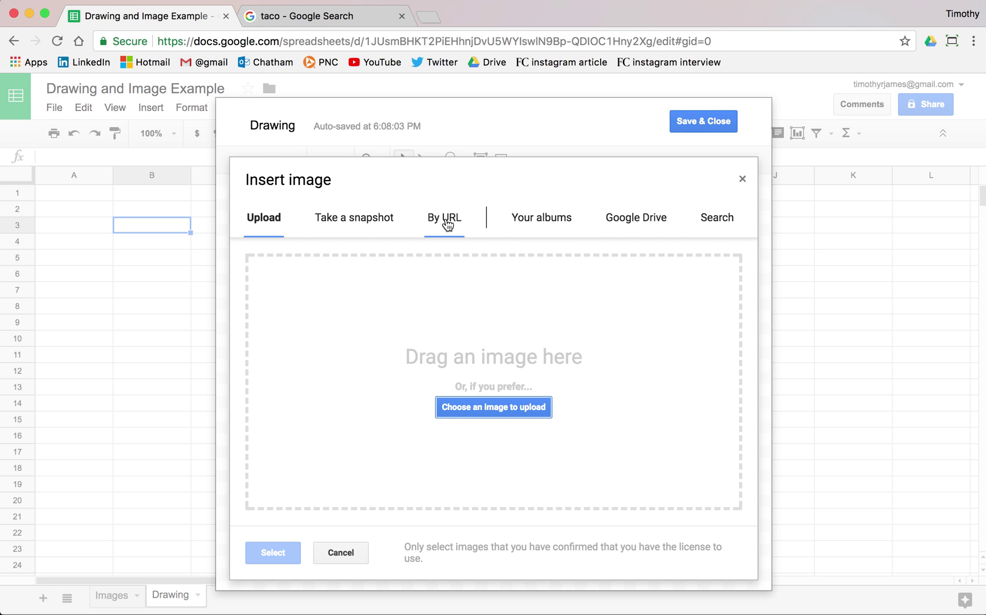
pyautogui.click(447, 224)
pyautogui.press('super+v')
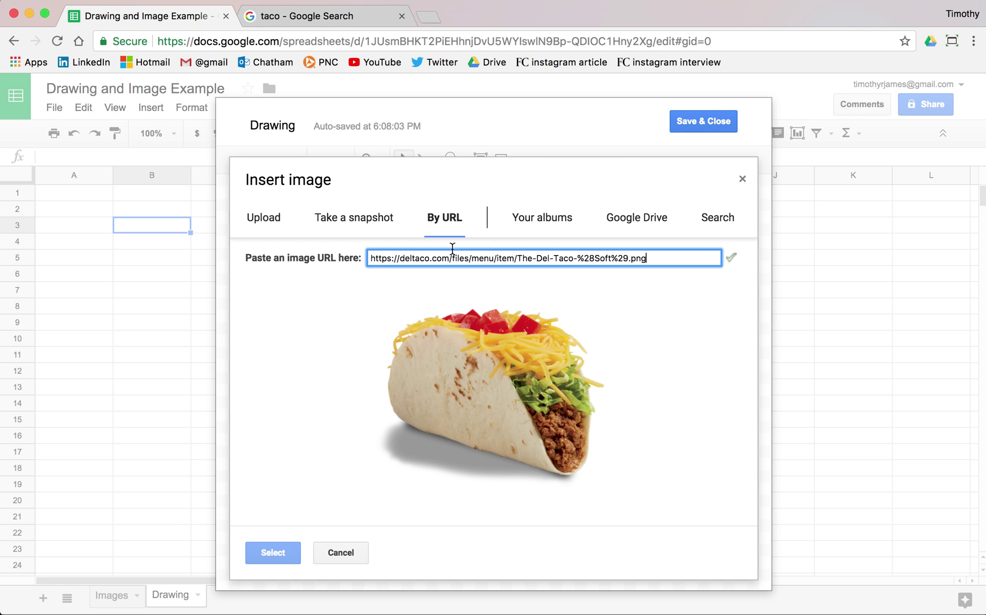
pyautogui.click(268, 551)
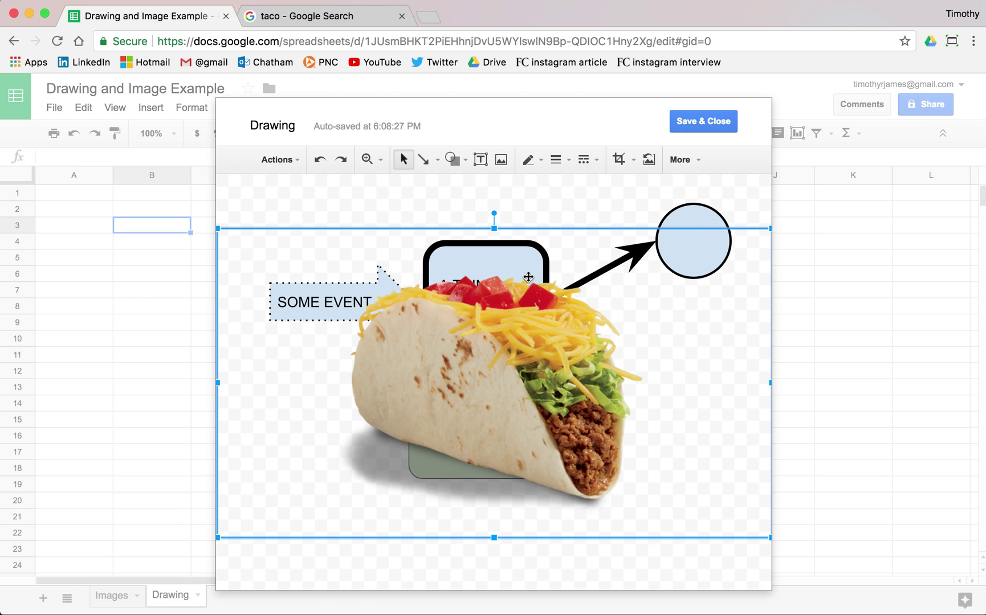
pyautogui.moveTo(217, 229); pyautogui.dragTo(423, 361)
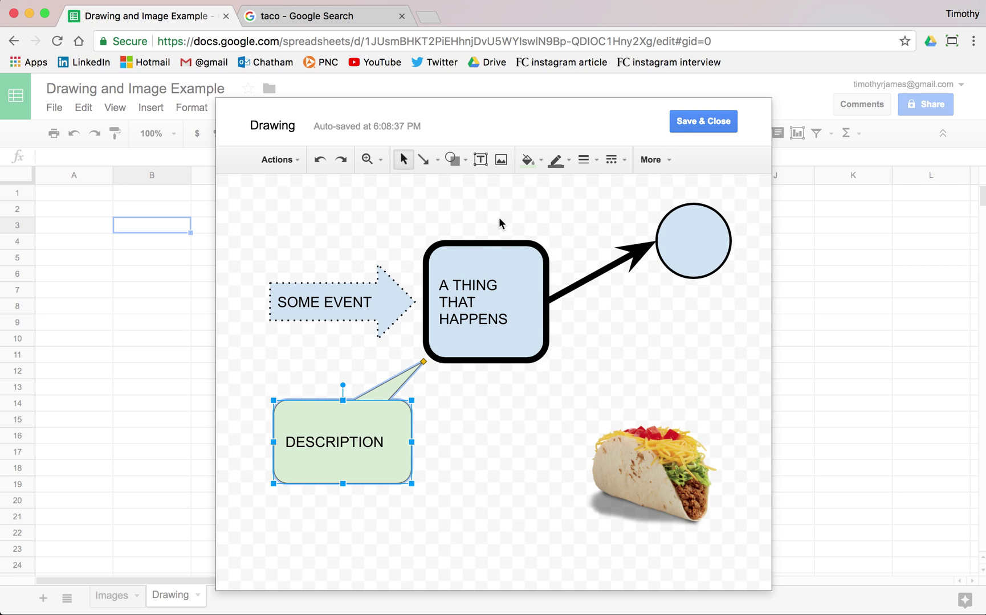
pyautogui.click(502, 261)
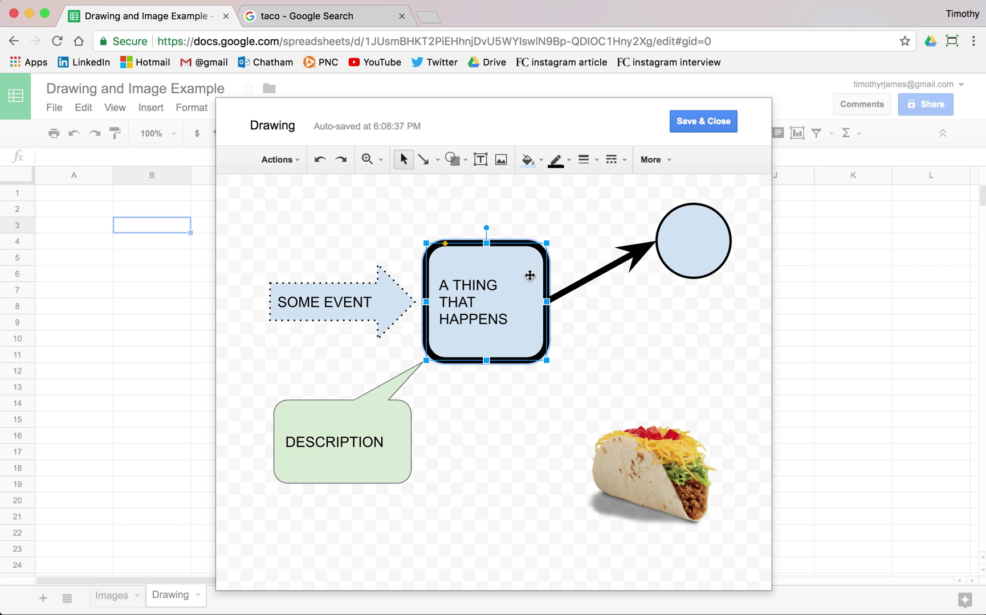
# - Select the box with its arrow and attempt copy and paste, dismissing the clipboard notices
pyautogui.keyDown('shift'); pyautogui.click(613, 268); pyautogui.keyUp('shift')
pyautogui.rightClick(612, 270)
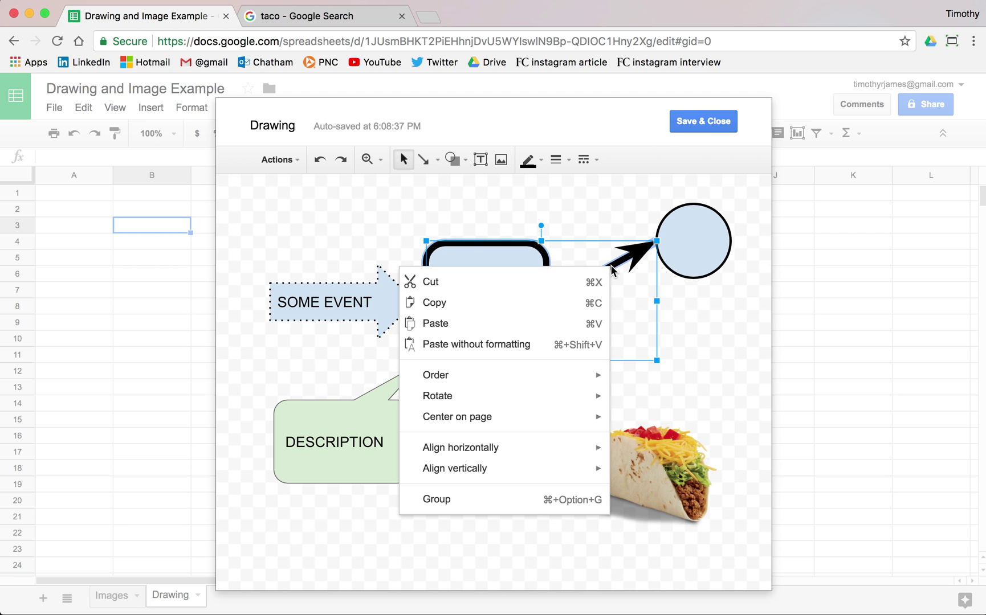
pyautogui.click(569, 308)
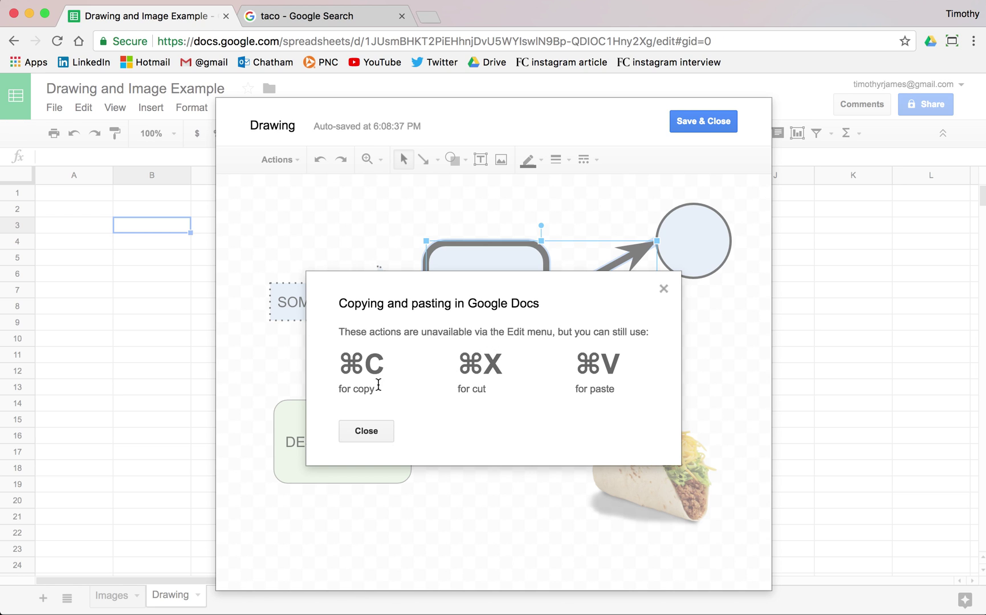
pyautogui.click(367, 432)
pyautogui.click(444, 386)
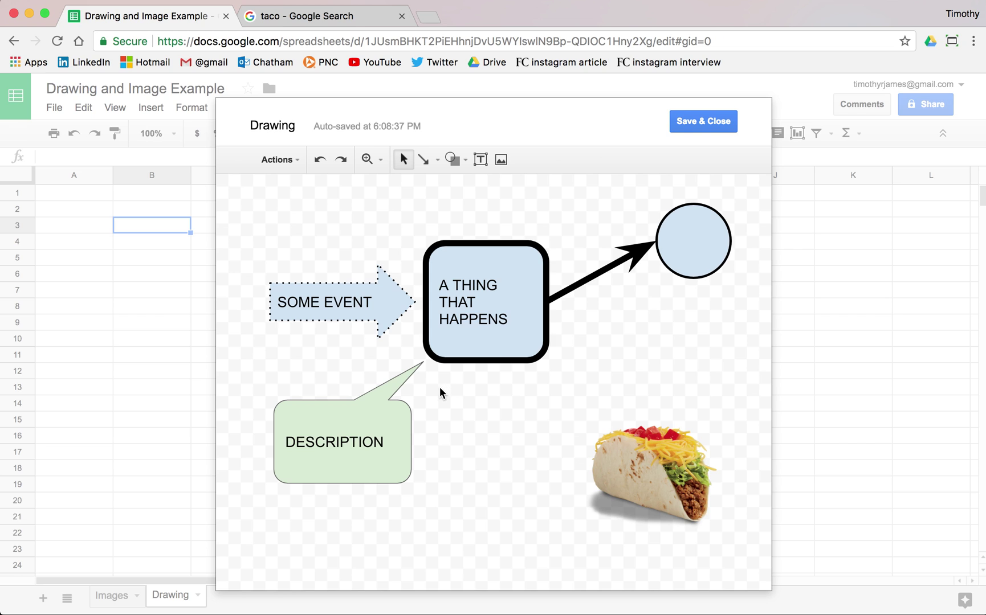
pyautogui.rightClick(439, 390)
pyautogui.click(501, 465)
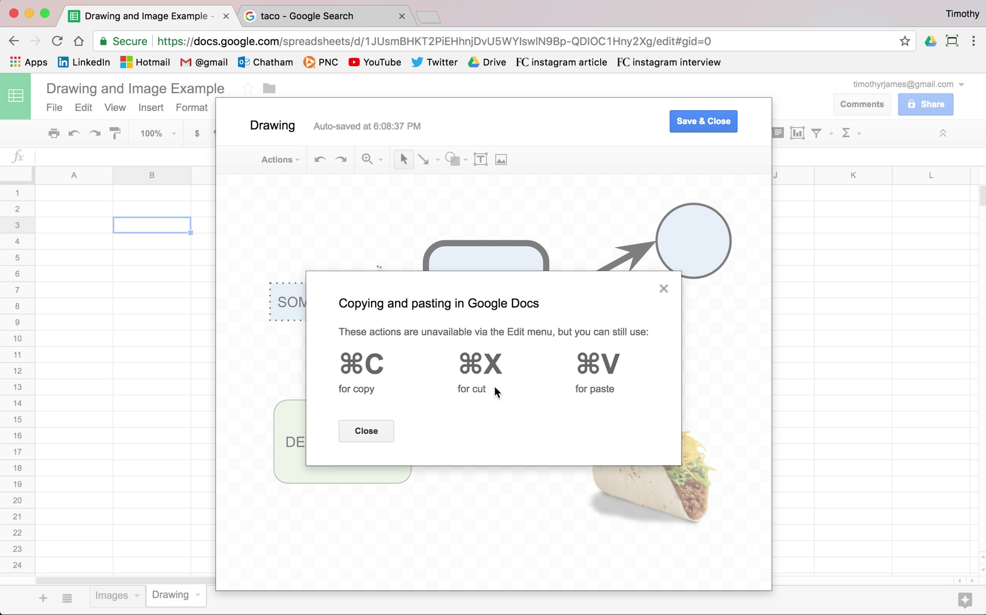
pyautogui.click(365, 432)
# - Duplicate the box and its arrow with Ctrl+D and move the copy further down
pyautogui.click(481, 327)
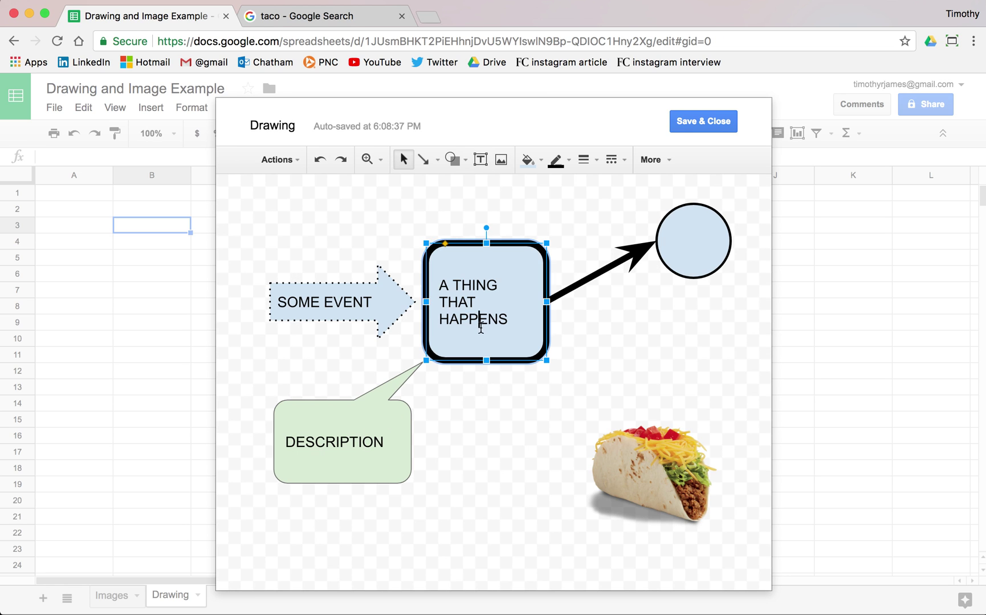
pyautogui.click(562, 291)
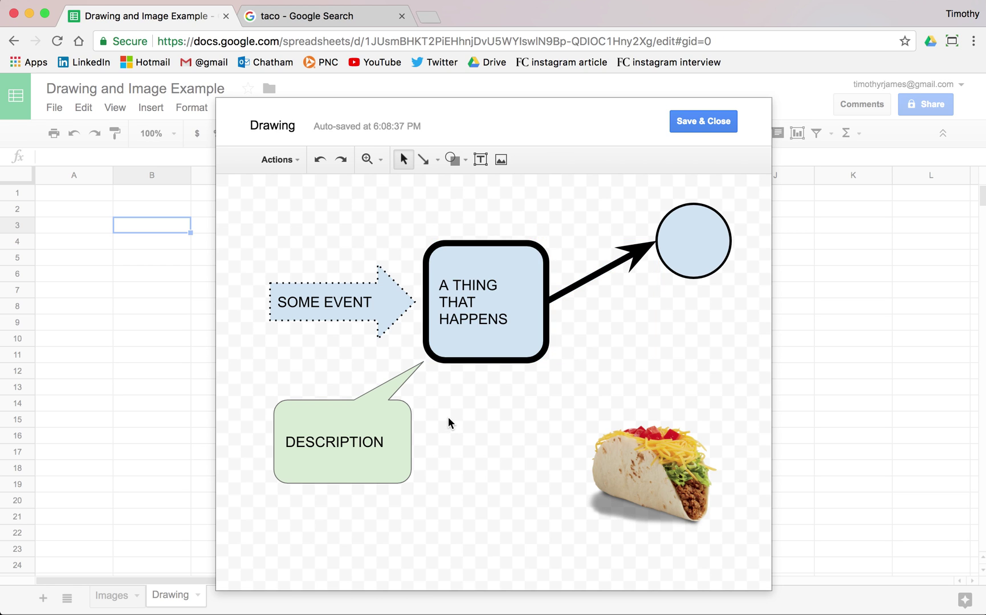
pyautogui.hotkey('ctrl', 'd')
pyautogui.moveTo(531, 265); pyautogui.dragTo(528, 397)
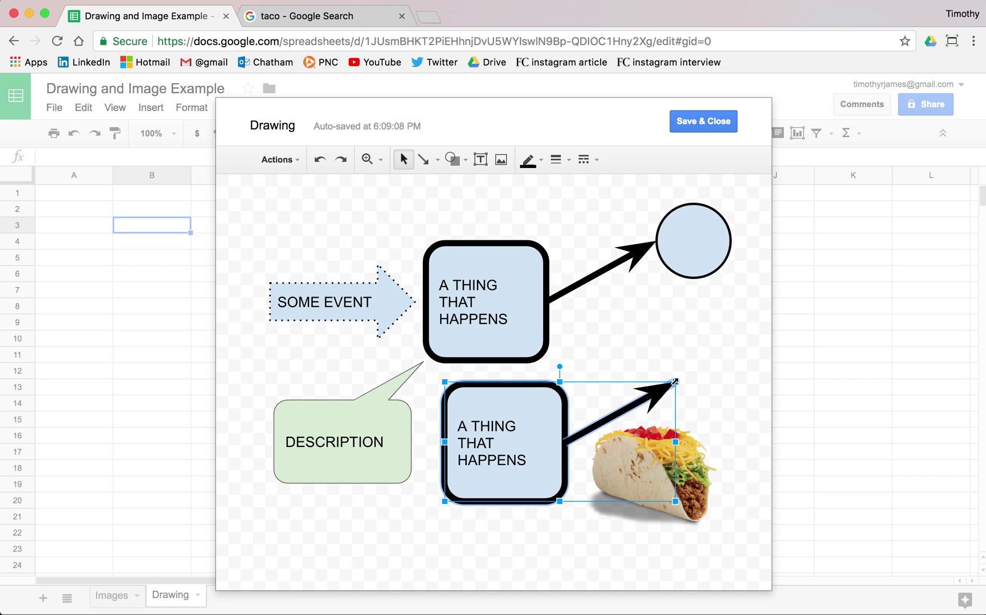
# - Resize and reposition the copied box, reconnecting its arrow from the box's top to the circle
pyautogui.moveTo(675, 382); pyautogui.dragTo(693, 278)
pyautogui.click(638, 400)
pyautogui.click(515, 388)
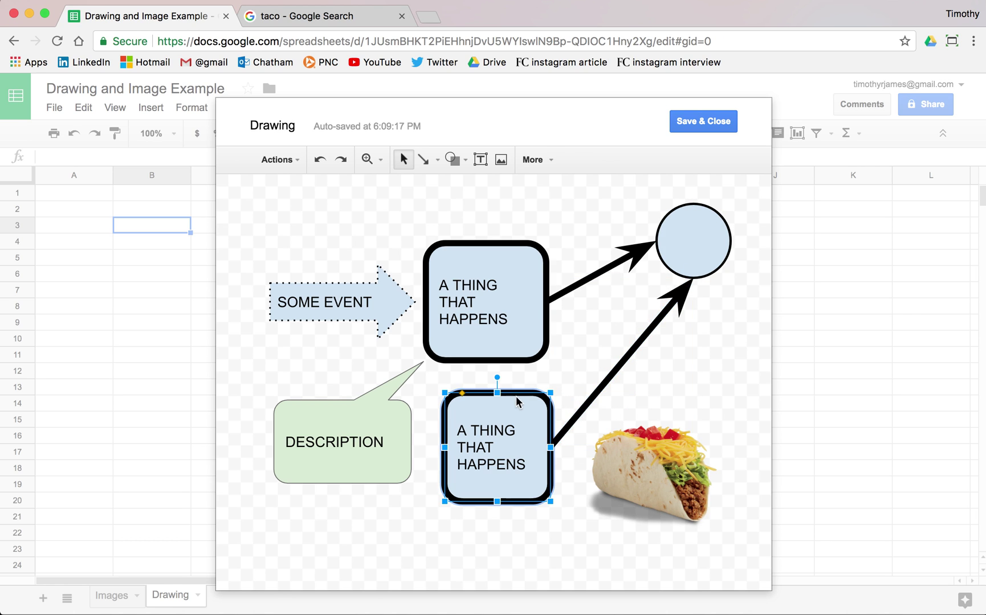
pyautogui.moveTo(515, 388); pyautogui.dragTo(691, 387)
pyautogui.click(698, 370)
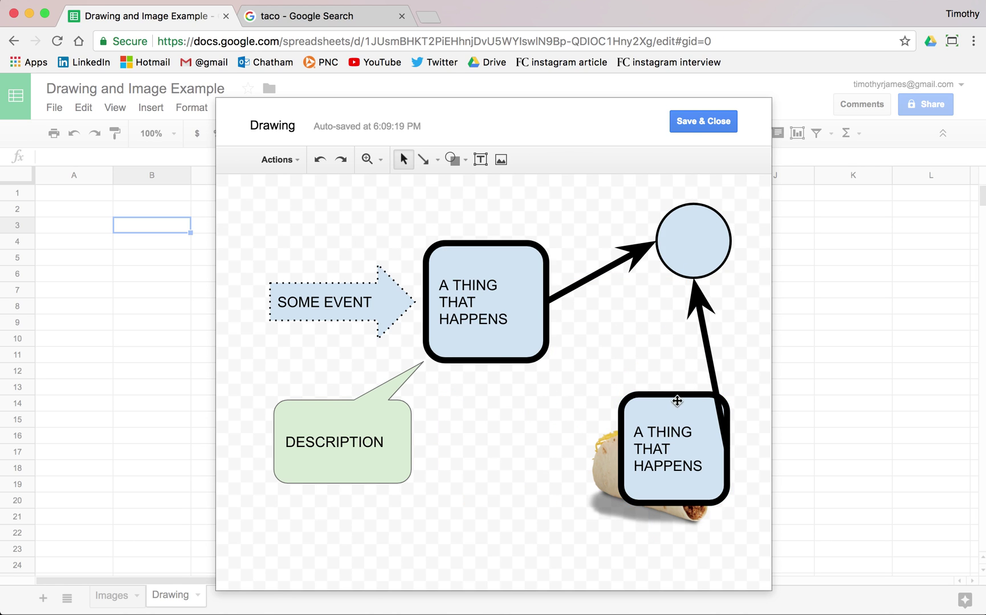
pyautogui.click(717, 388)
pyautogui.moveTo(727, 449); pyautogui.dragTo(659, 362)
pyautogui.click(685, 412)
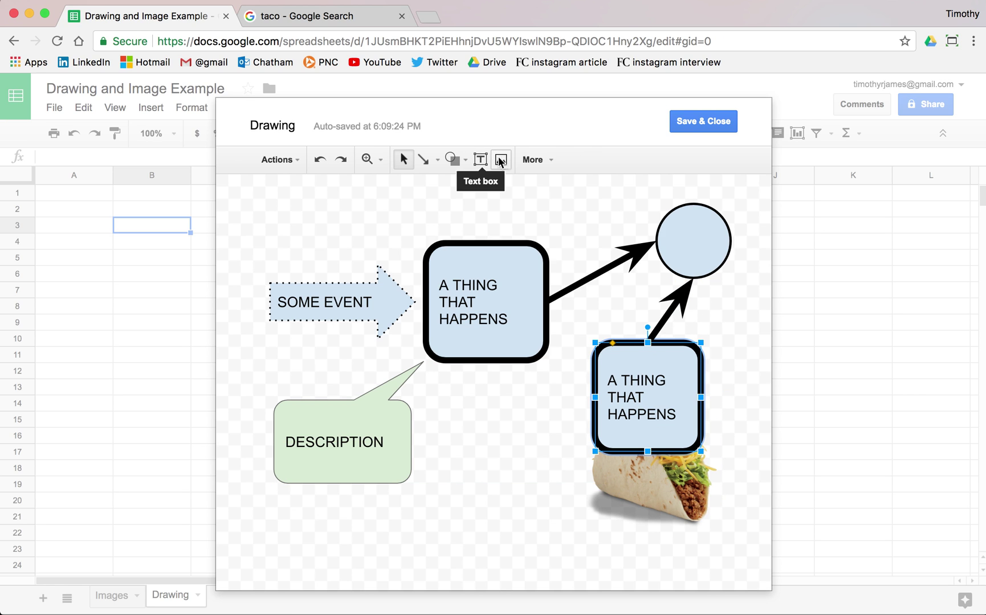
# - Fill the copied box bright red and change its text to 'ANOTHER THINGS'
pyautogui.click(535, 159)
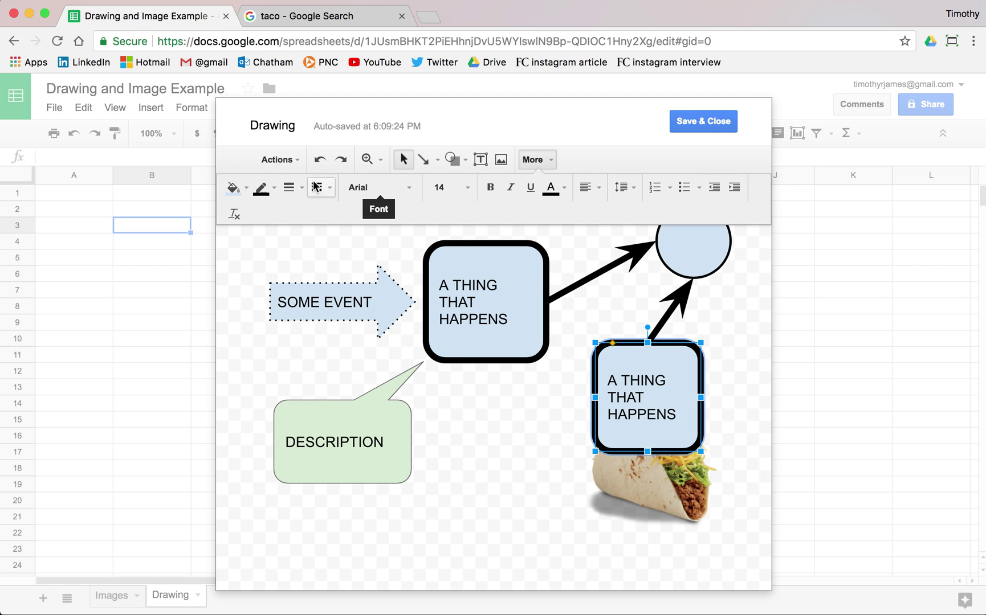
pyautogui.click(233, 187)
pyautogui.click(255, 282)
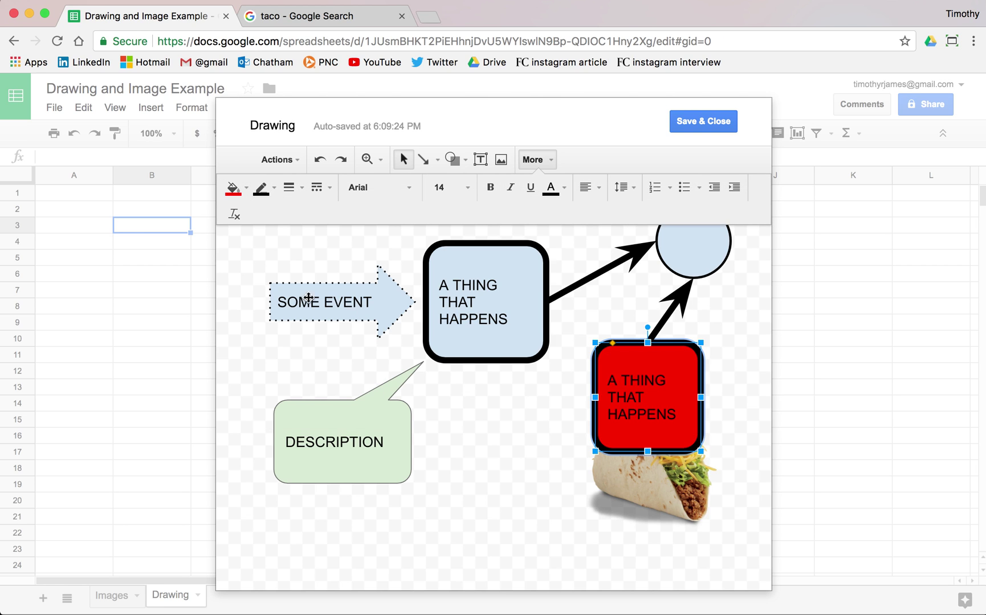
pyautogui.click(551, 417)
pyautogui.tripleClick(623, 382)
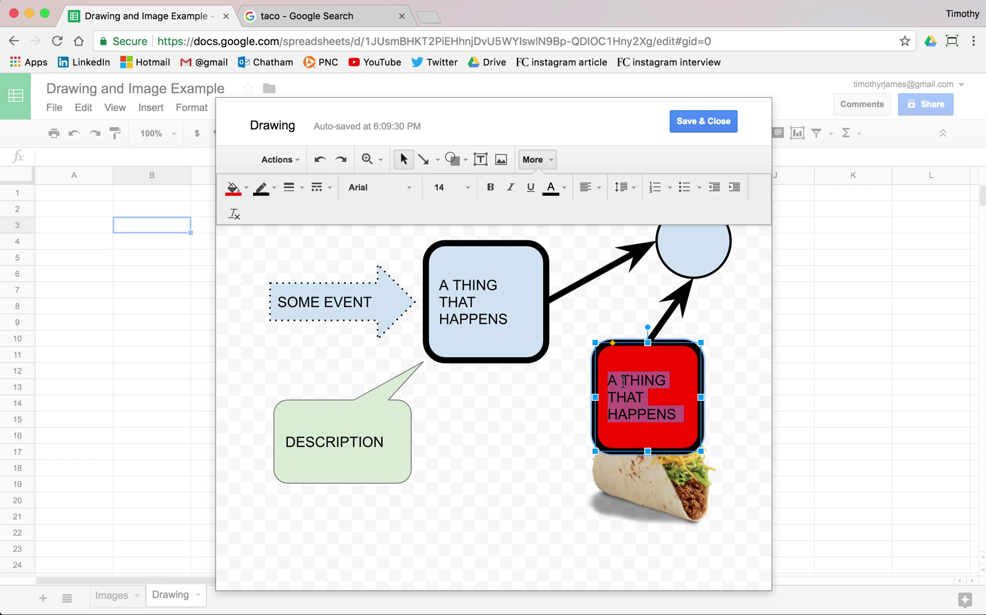
pyautogui.write('ANOTHER THINGS')
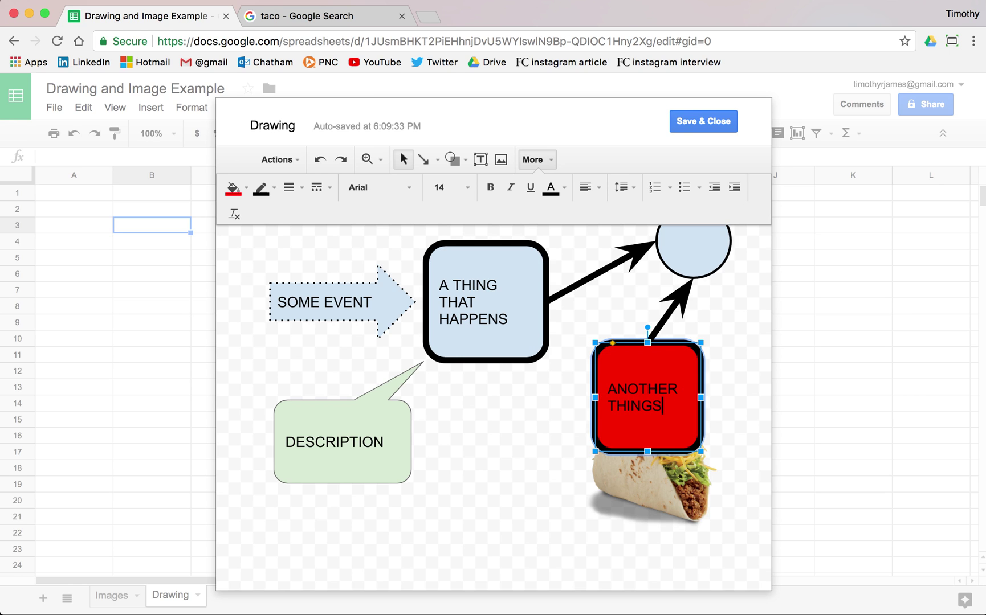
pyautogui.click(544, 408)
# - Move the taco image to the bottom centre and save the drawing onto the sheet
pyautogui.click(632, 467)
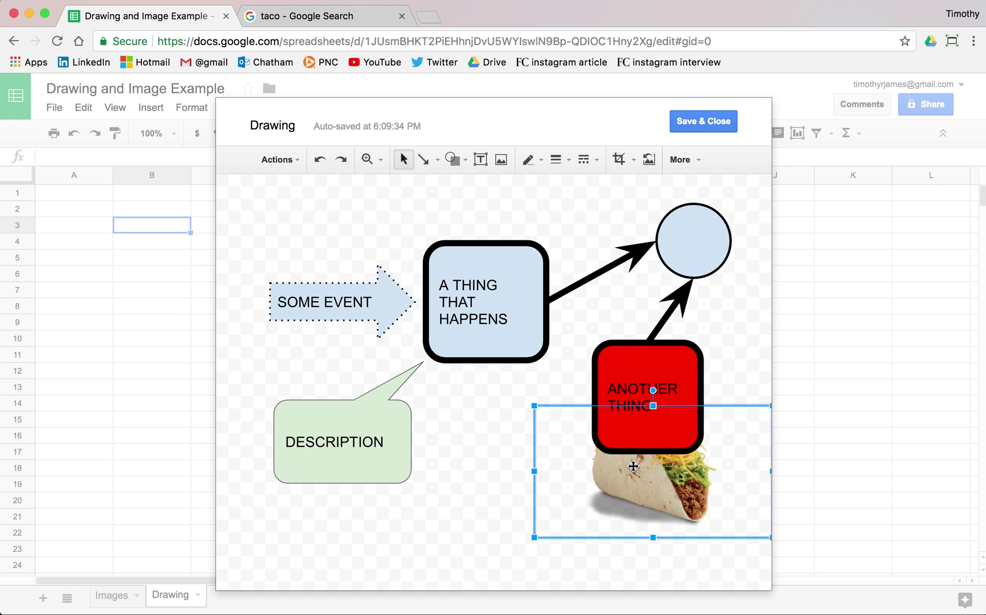
pyautogui.moveTo(692, 484); pyautogui.dragTo(593, 530)
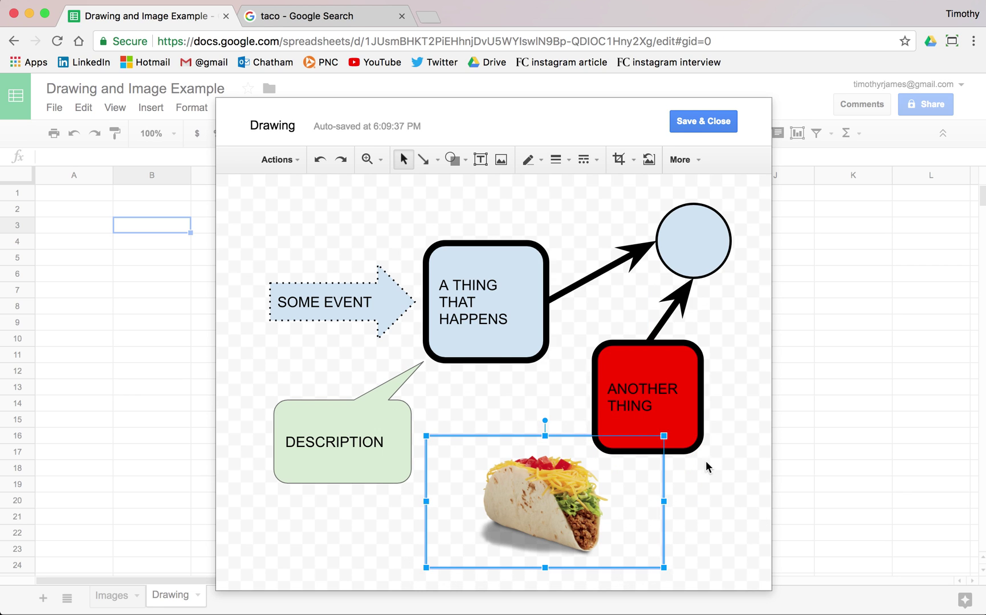
pyautogui.click(703, 121)
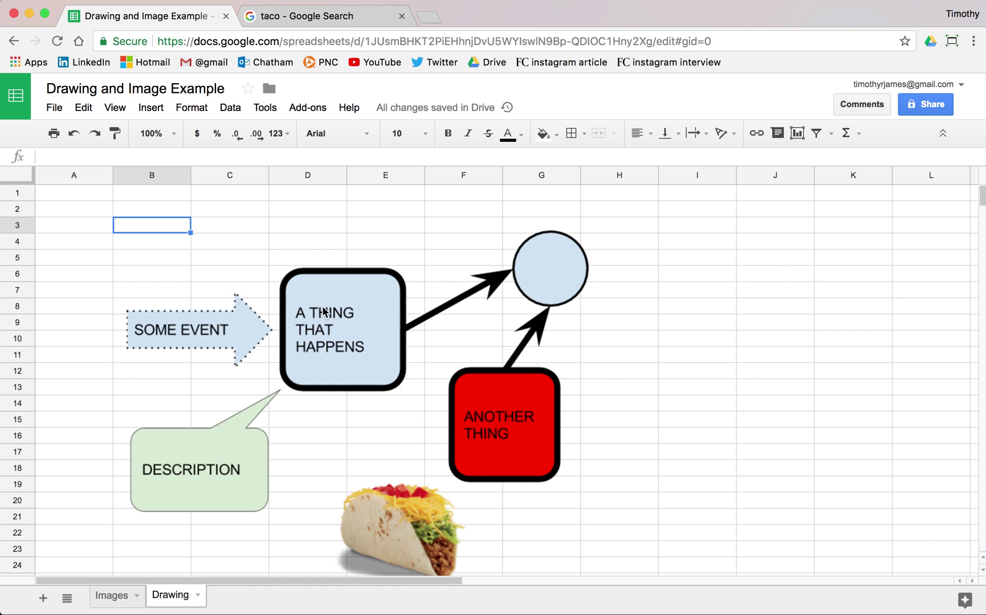
# - Move the embedded drawing up-left, shrink it slightly, and nudge it to span columns B–G
pyautogui.click(361, 292)
pyautogui.moveTo(367, 283); pyautogui.dragTo(338, 249)
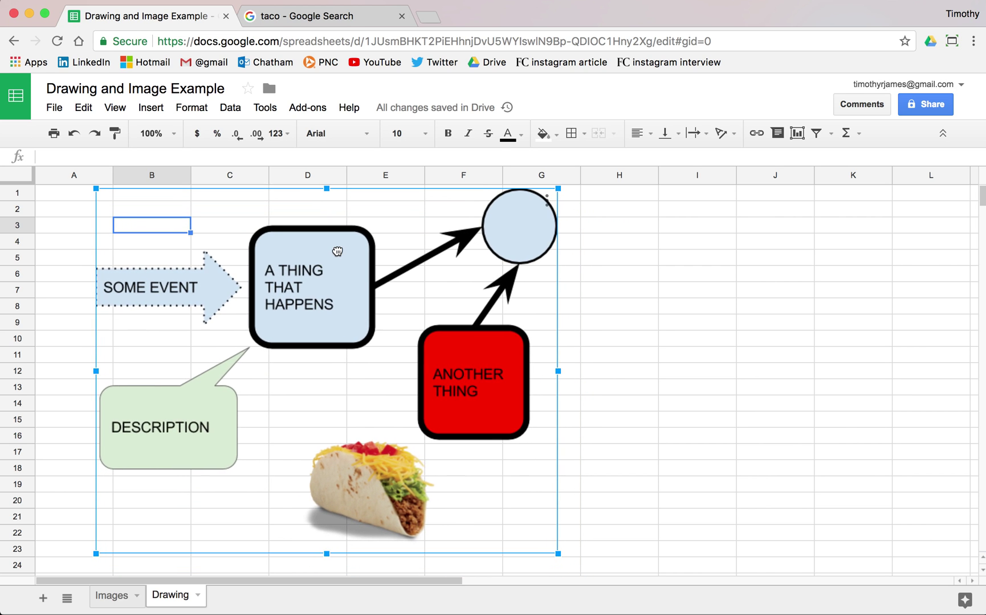
pyautogui.moveTo(563, 190); pyautogui.dragTo(535, 211)
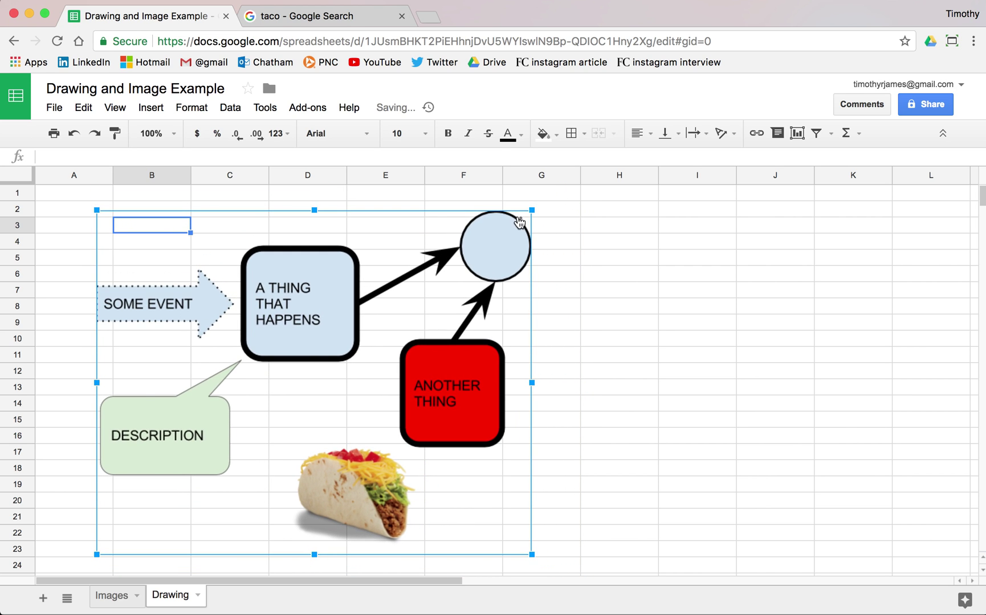
pyautogui.rightClick(520, 227)
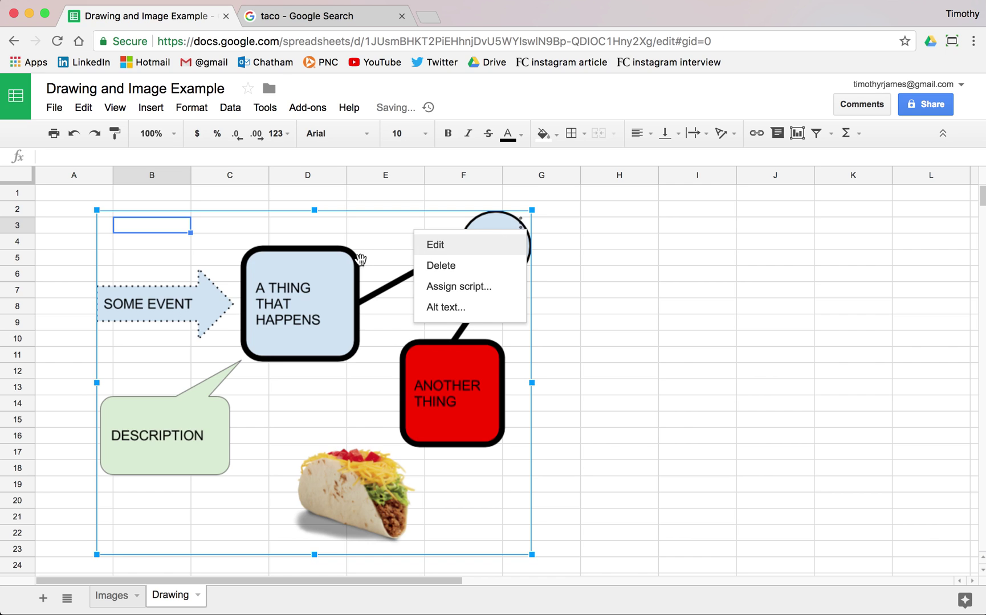
pyautogui.click(325, 273)
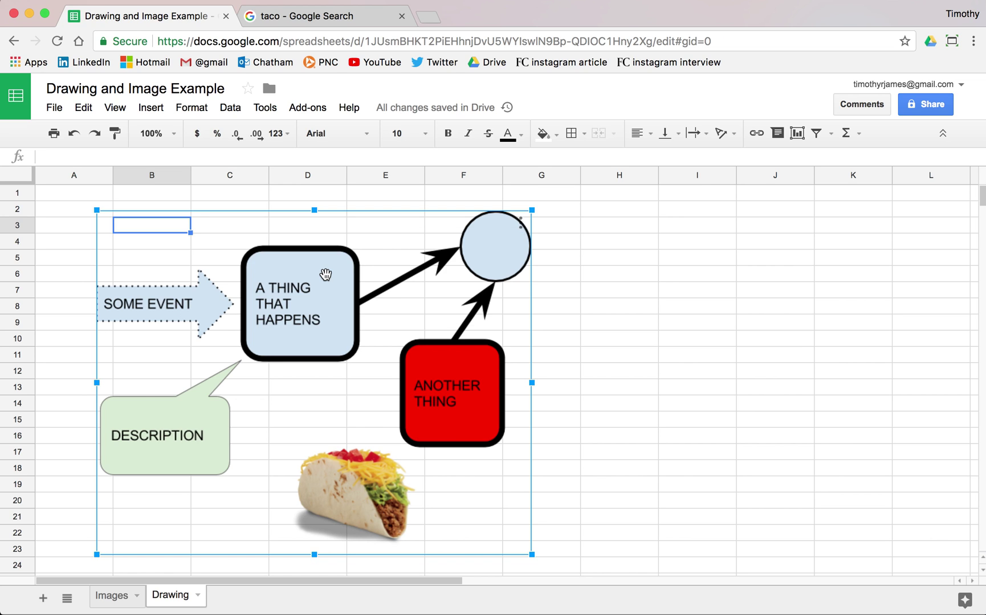
pyautogui.rightClick(520, 226)
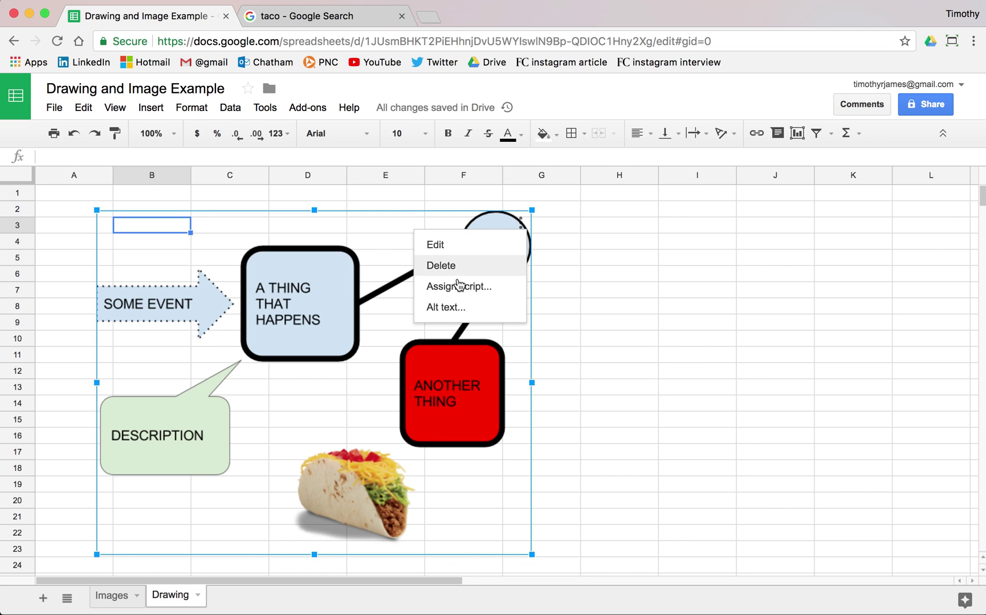
pyautogui.click(352, 287)
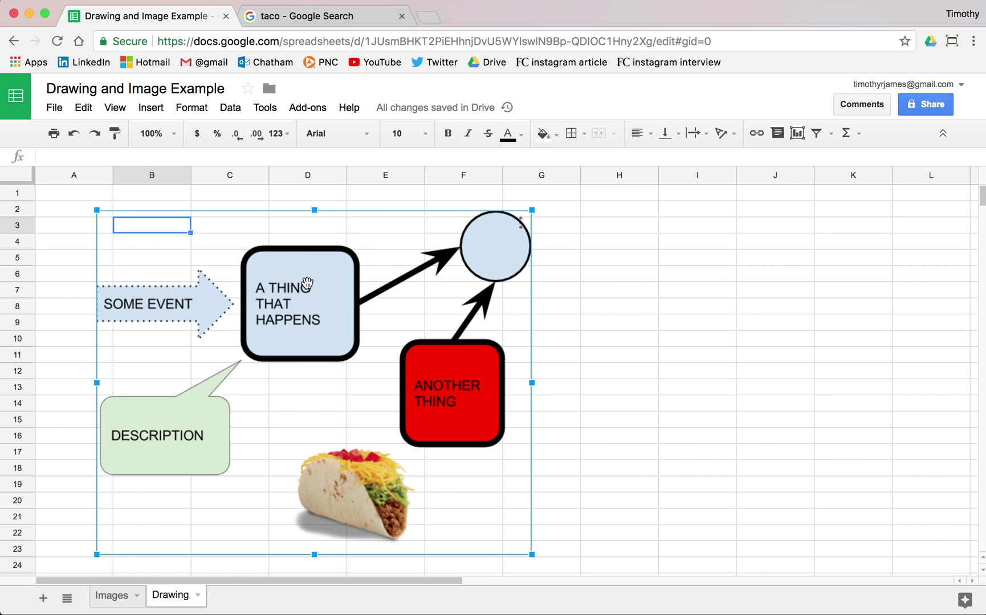
pyautogui.moveTo(307, 284); pyautogui.dragTo(324, 276)
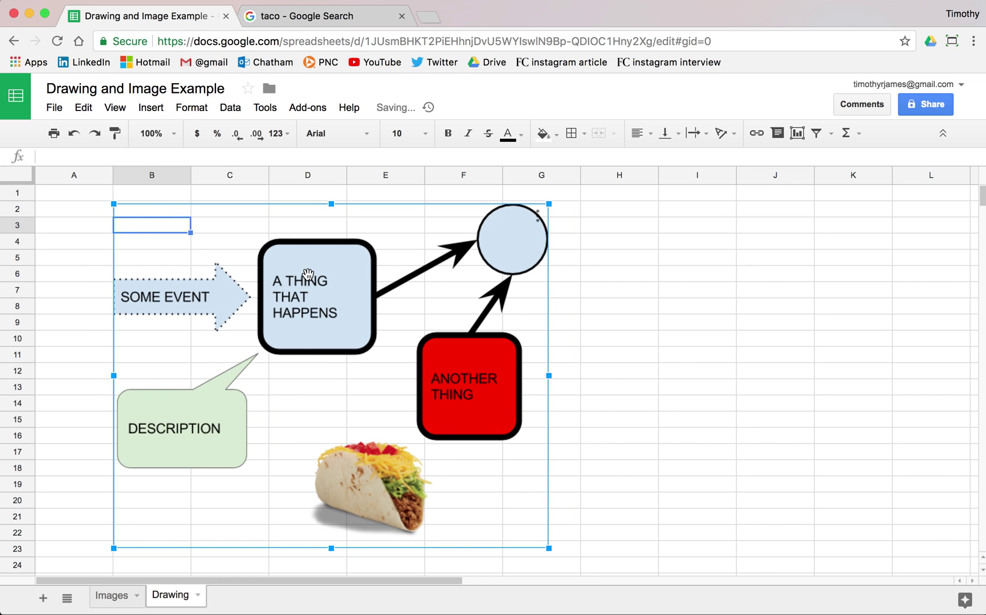